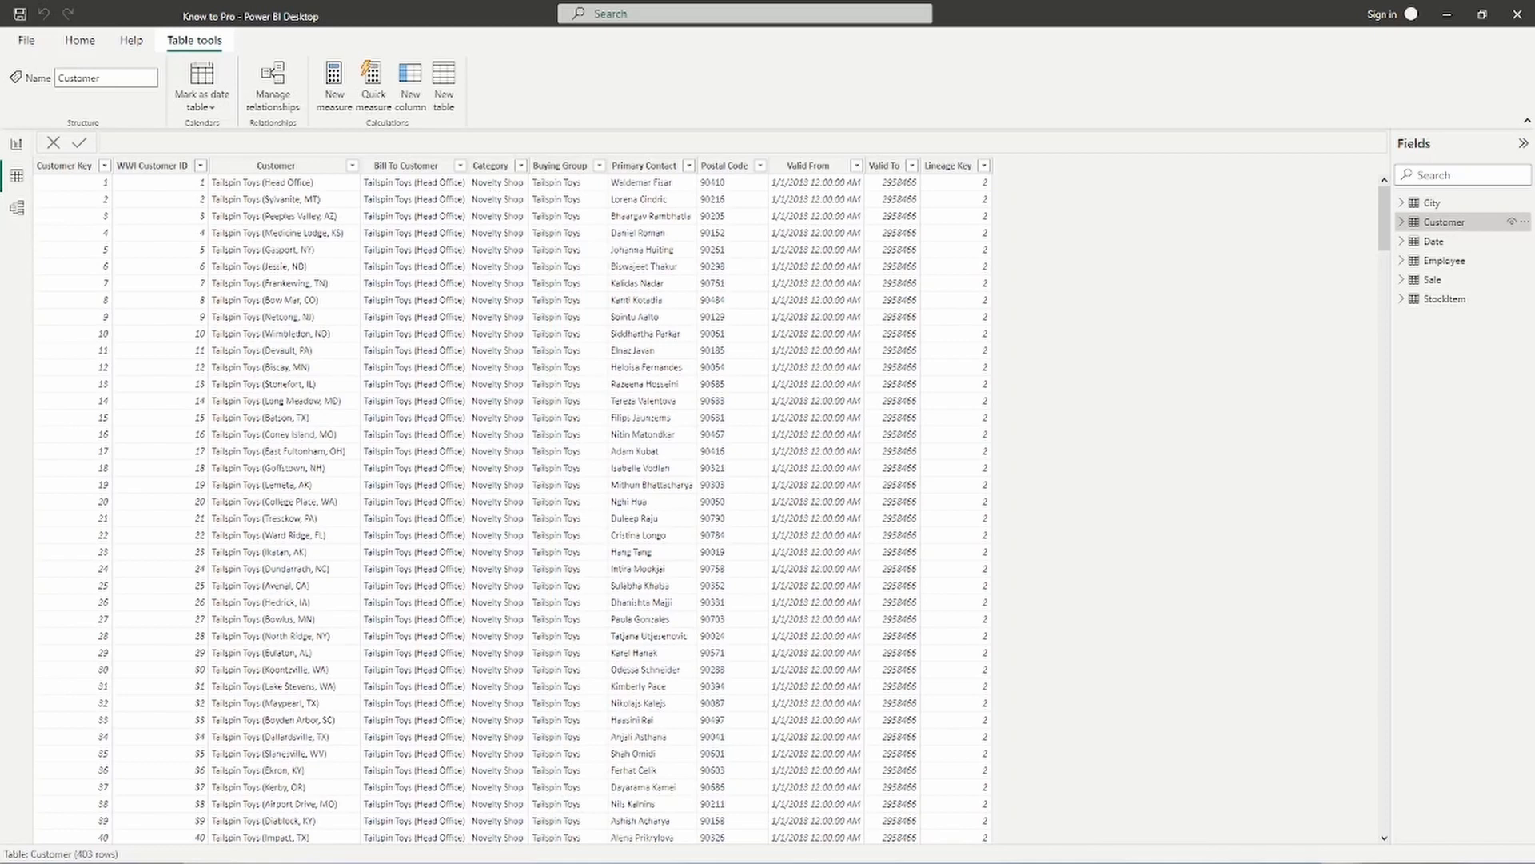
- Examine the relationship between the Sale and Customer tables in the model diagram, and return to the Customer table's data
left_click(16, 212)
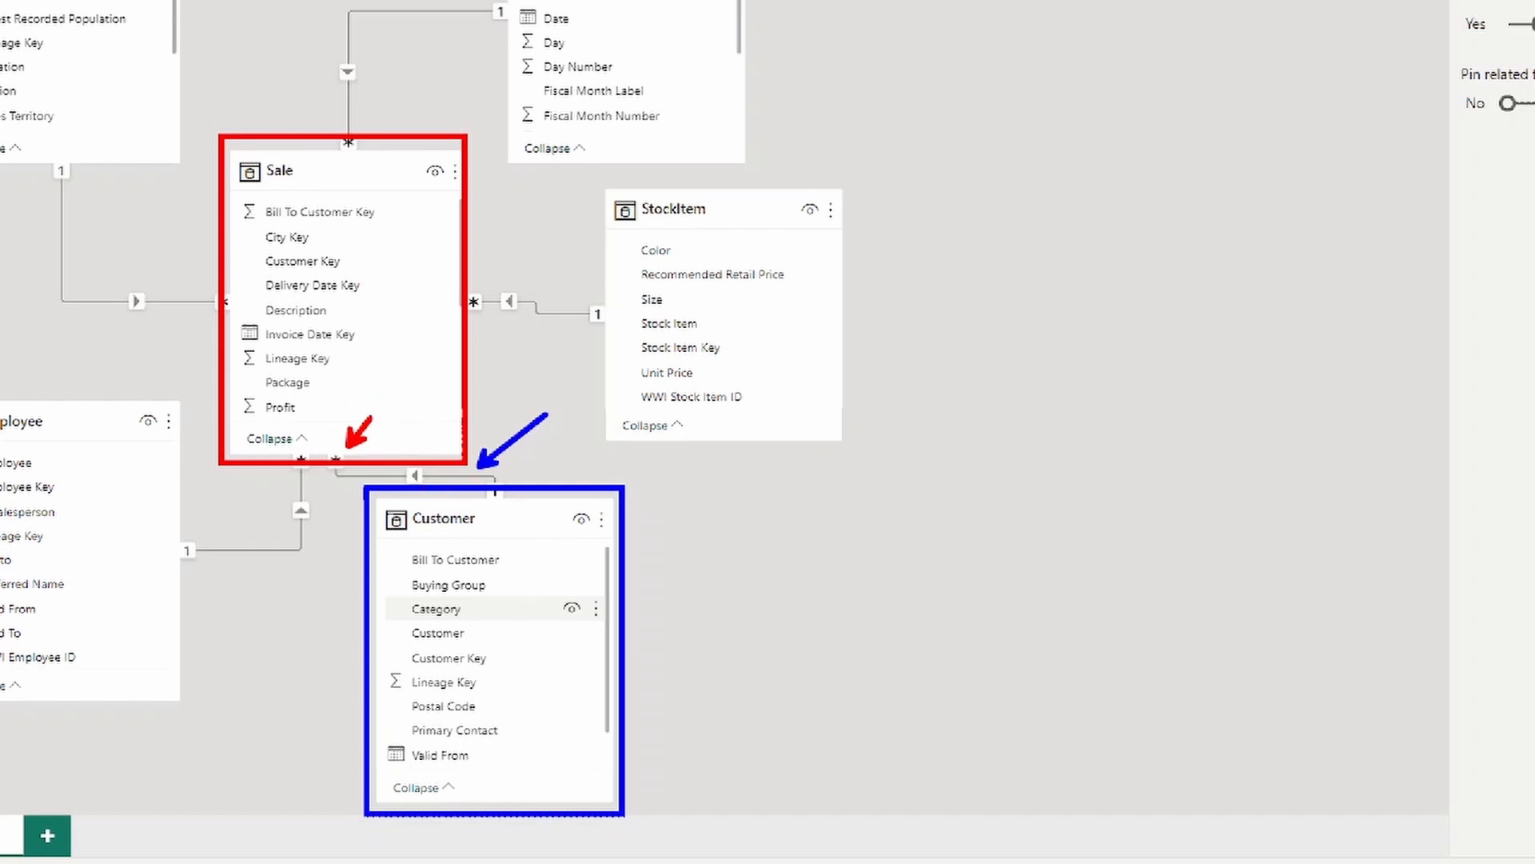
left_click_drag(422, 332, 520, 376)
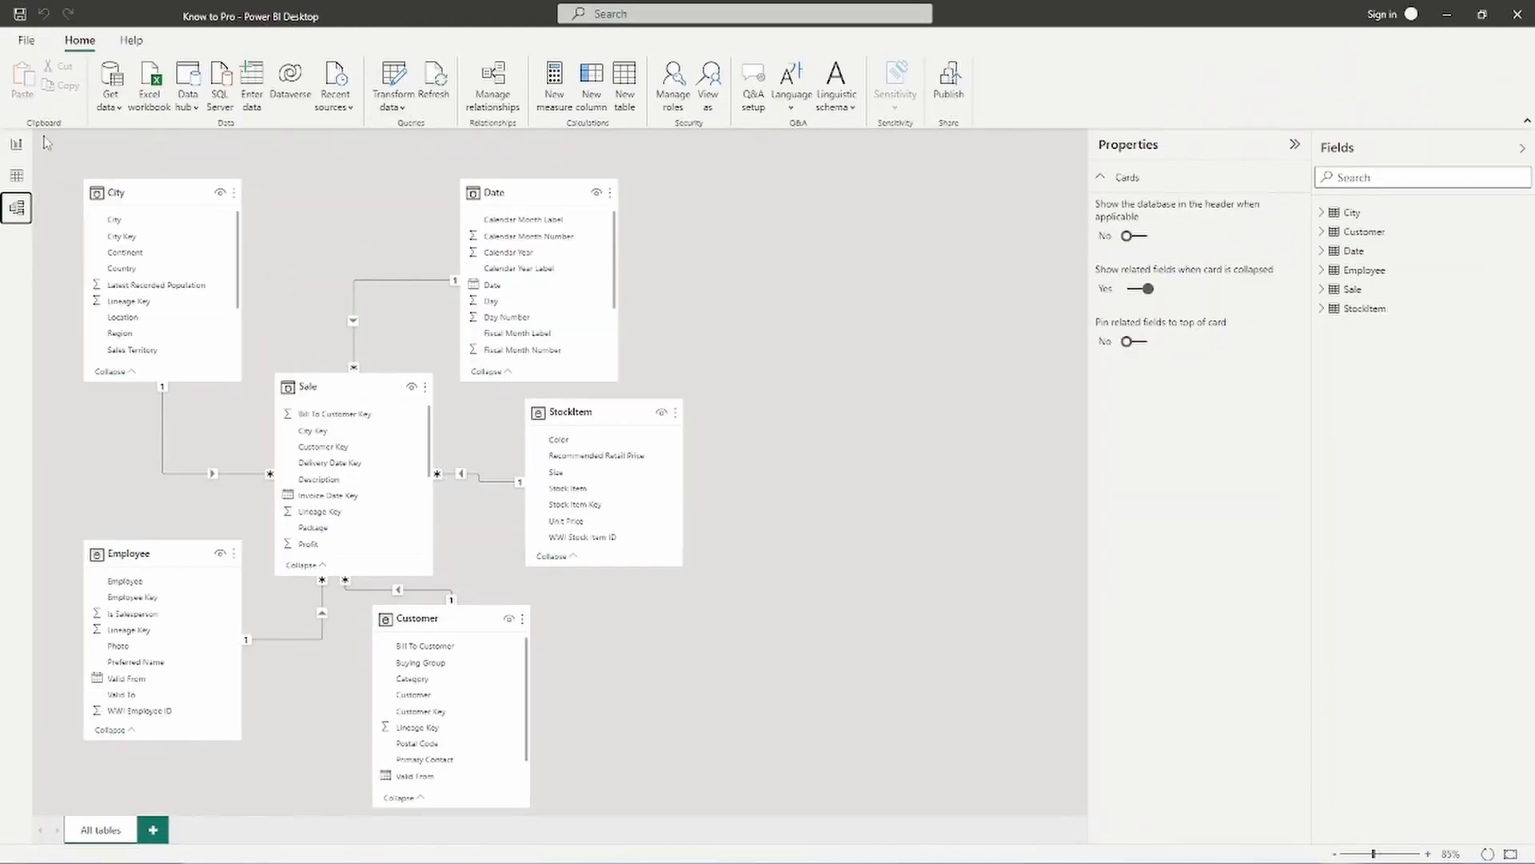
left_click(18, 177)
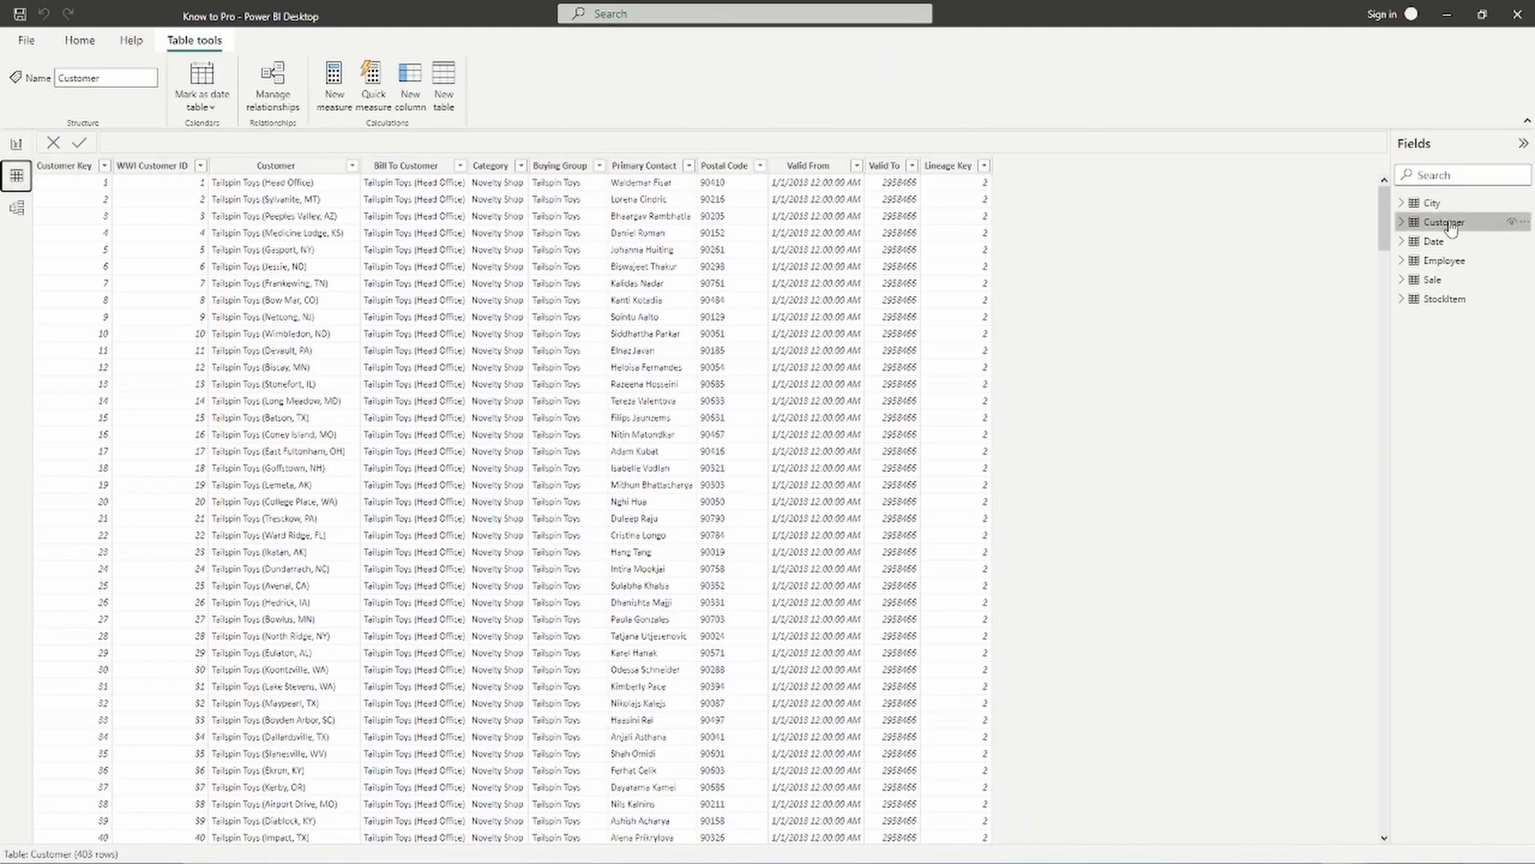
- Add a calculated column to the Customer table, enlarge the formula text, and start its formula with 'Customer'[Primary Contact]
mouse_move(1452, 231)
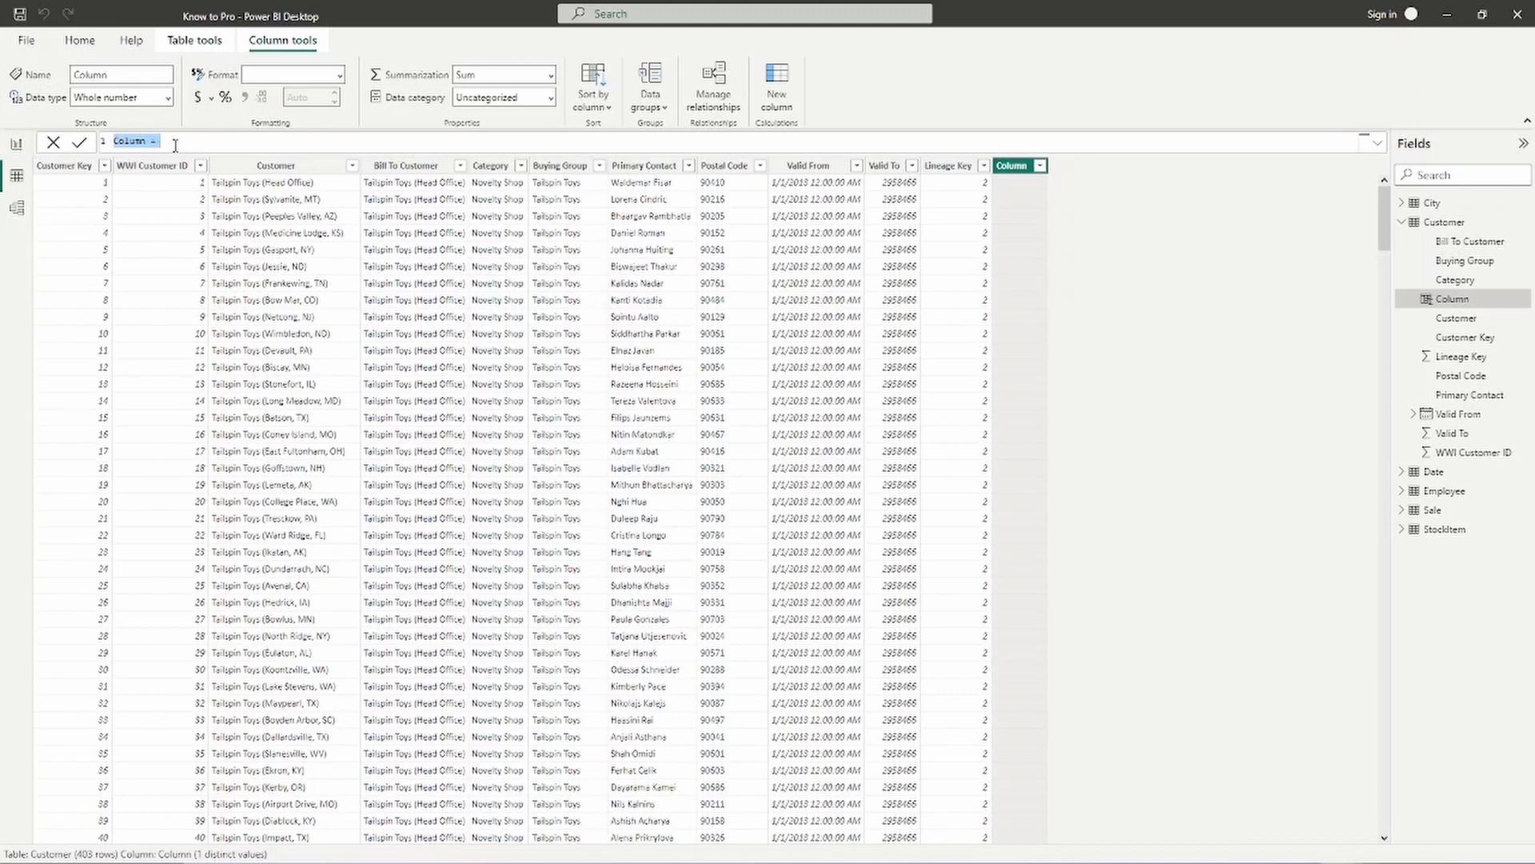
scroll(175, 145, "up", 3)
scroll(175, 145, "up", 2)
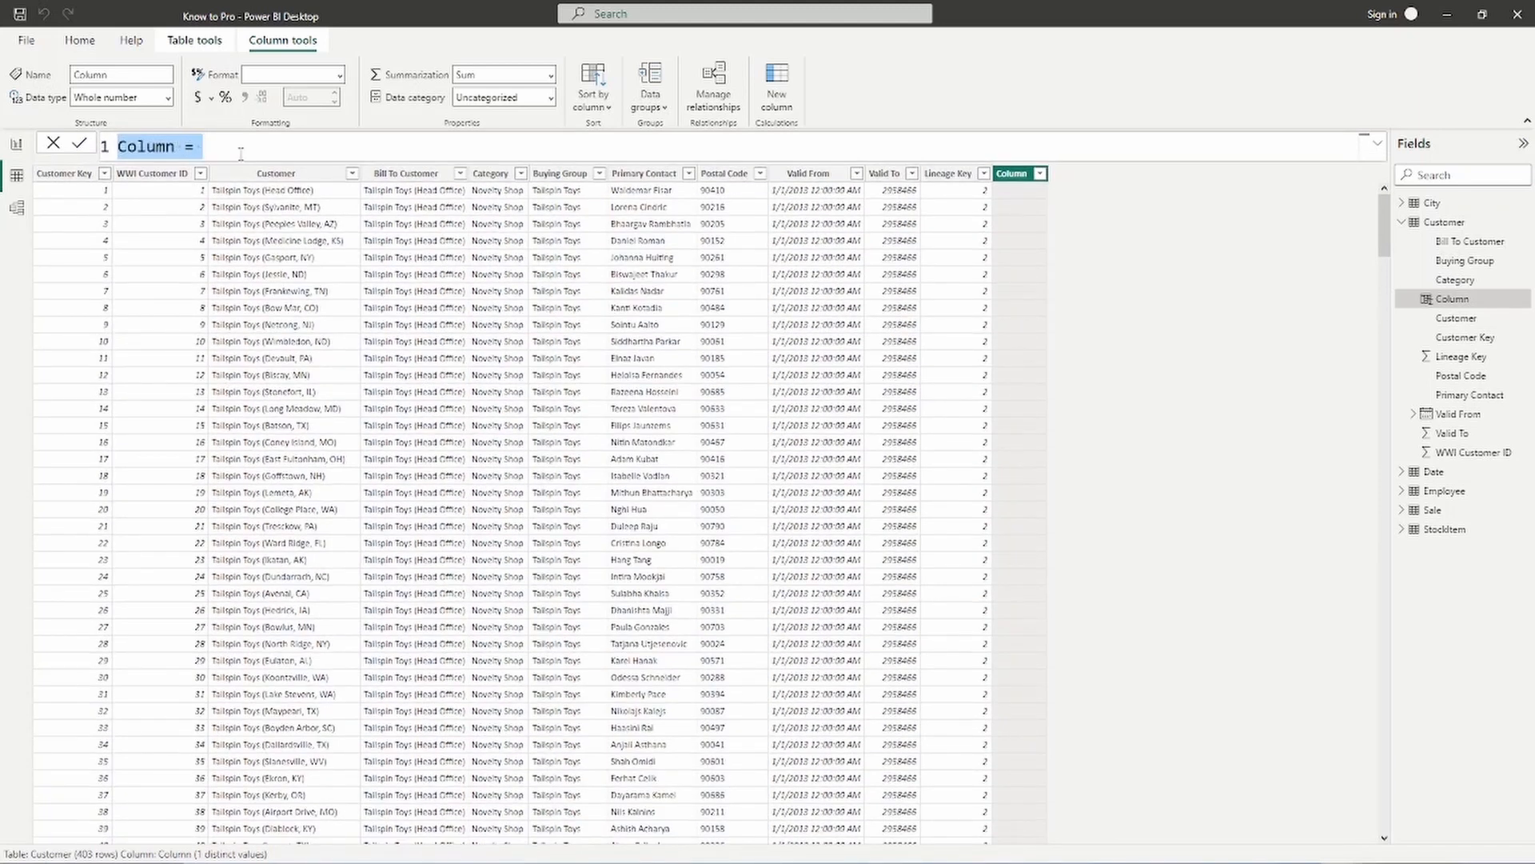
scroll(241, 150, "up", 1)
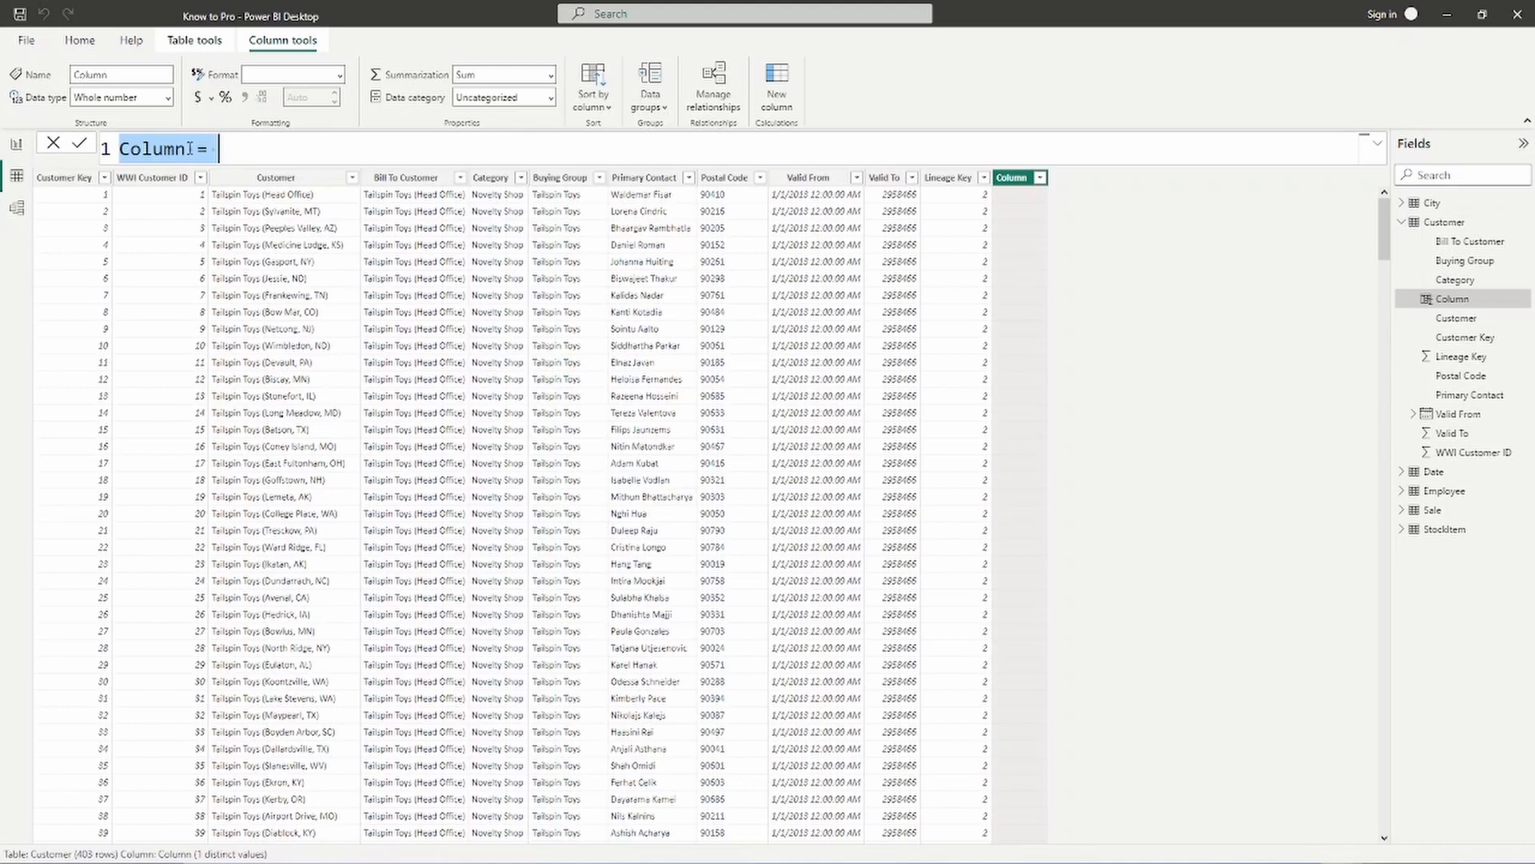
left_click(279, 149)
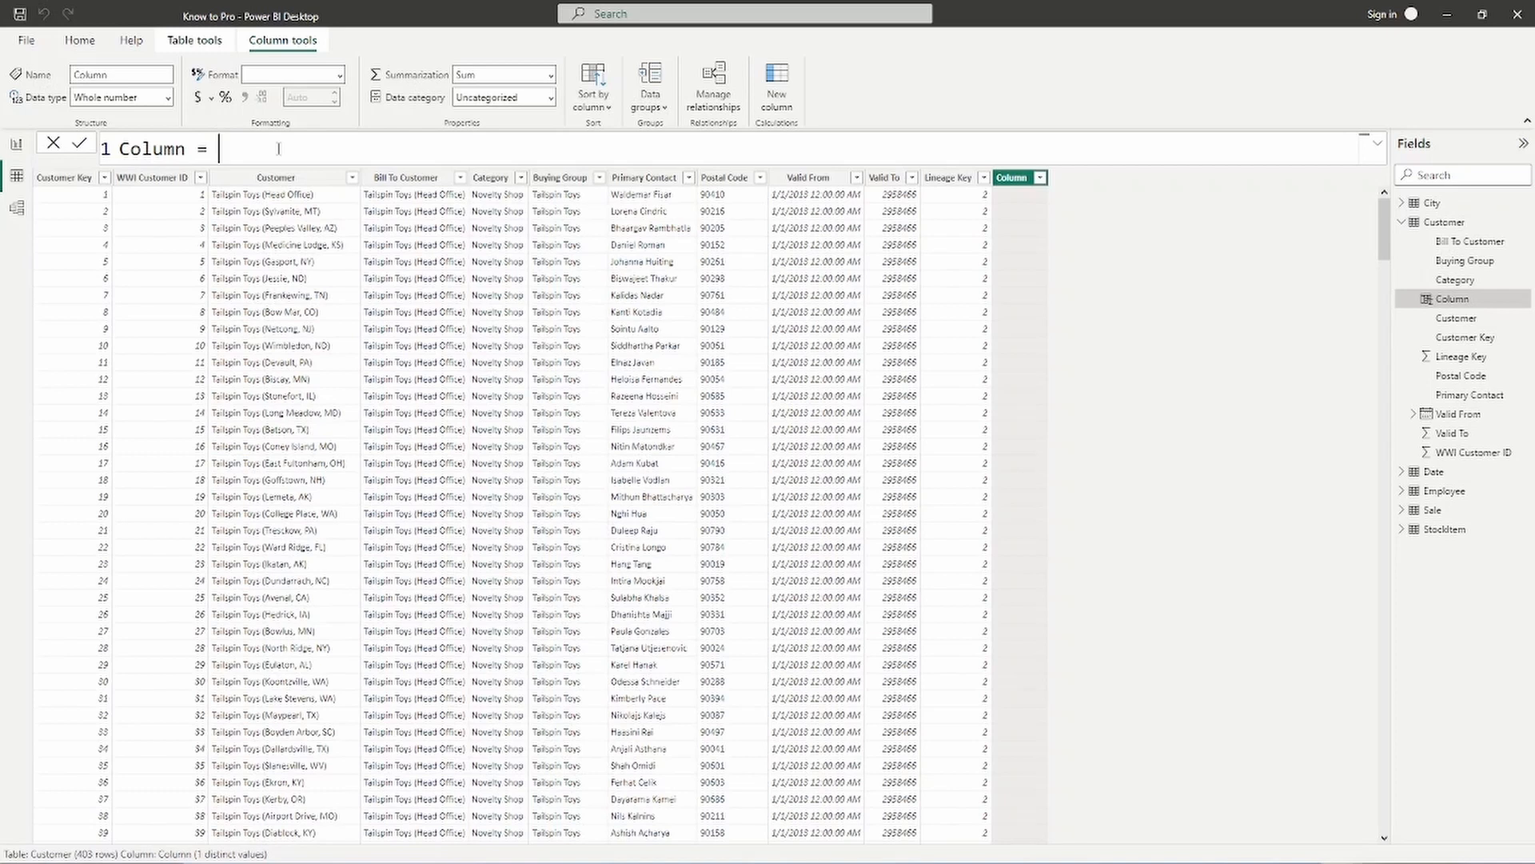
type("'")
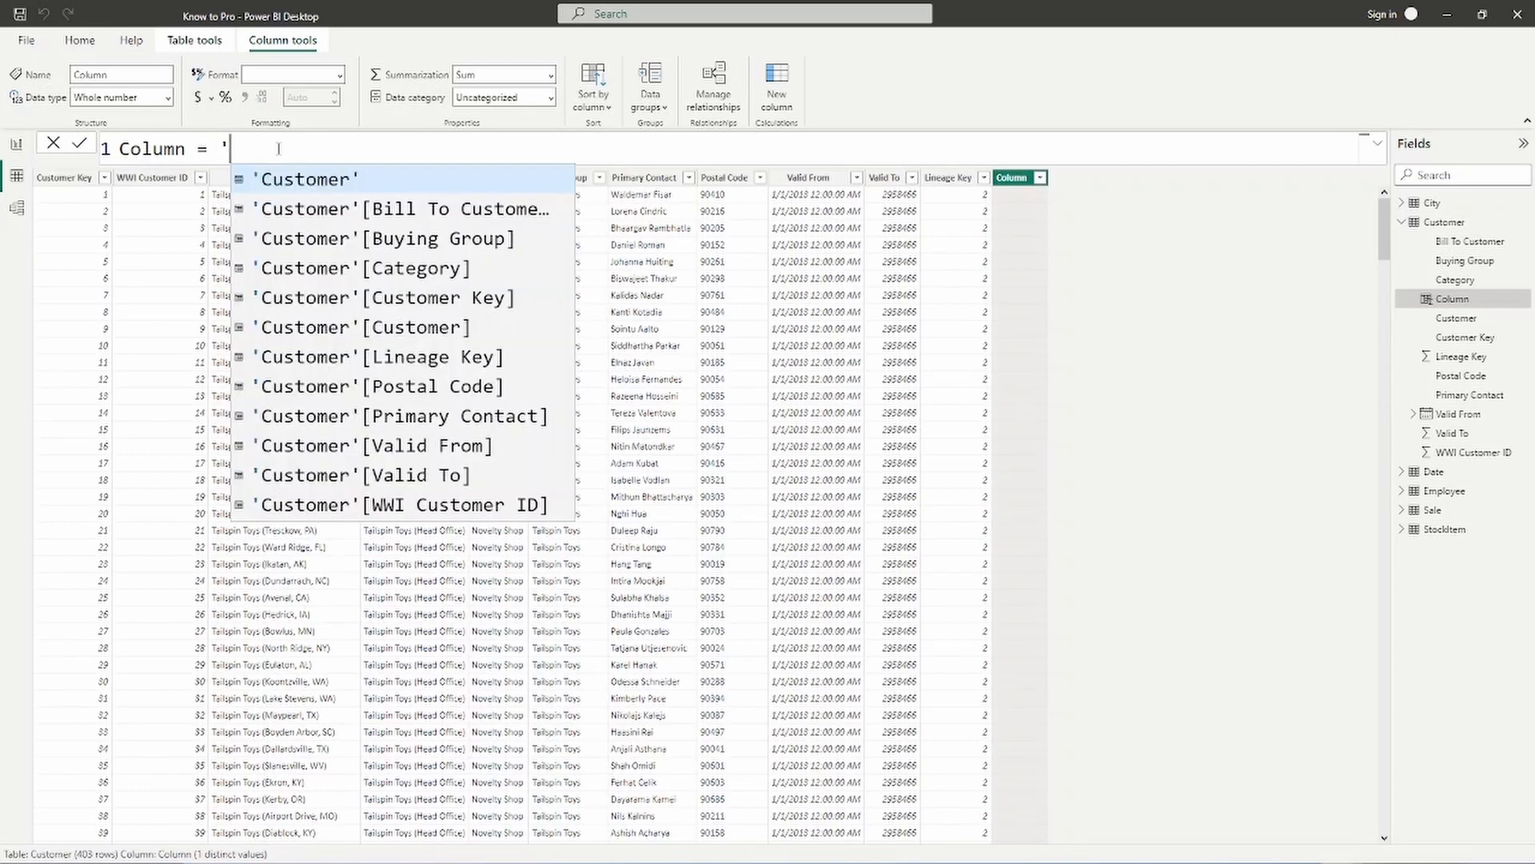
type("c")
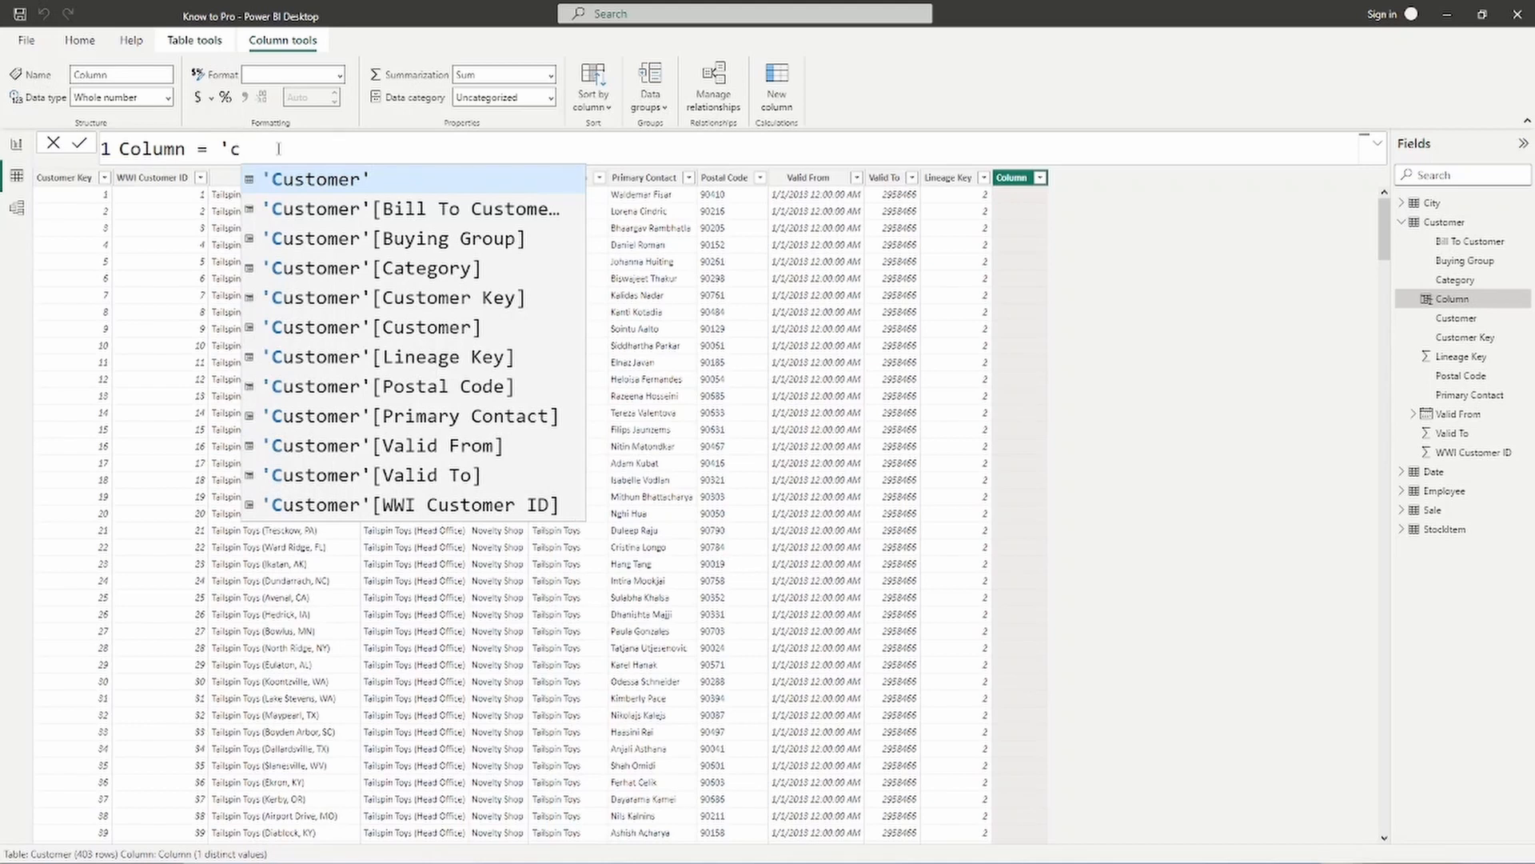
key("Tab")
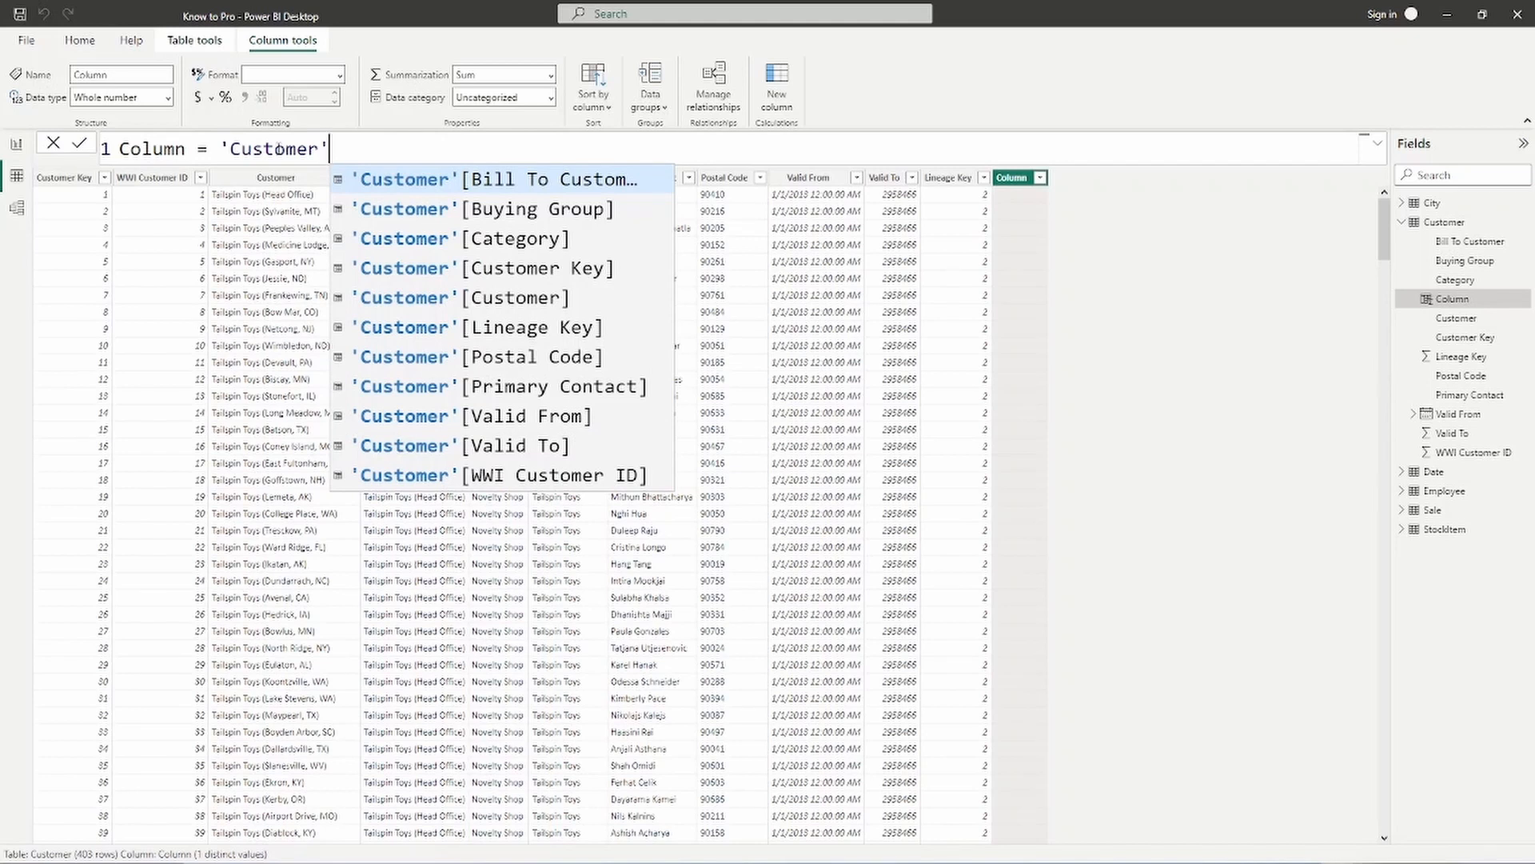
type("[")
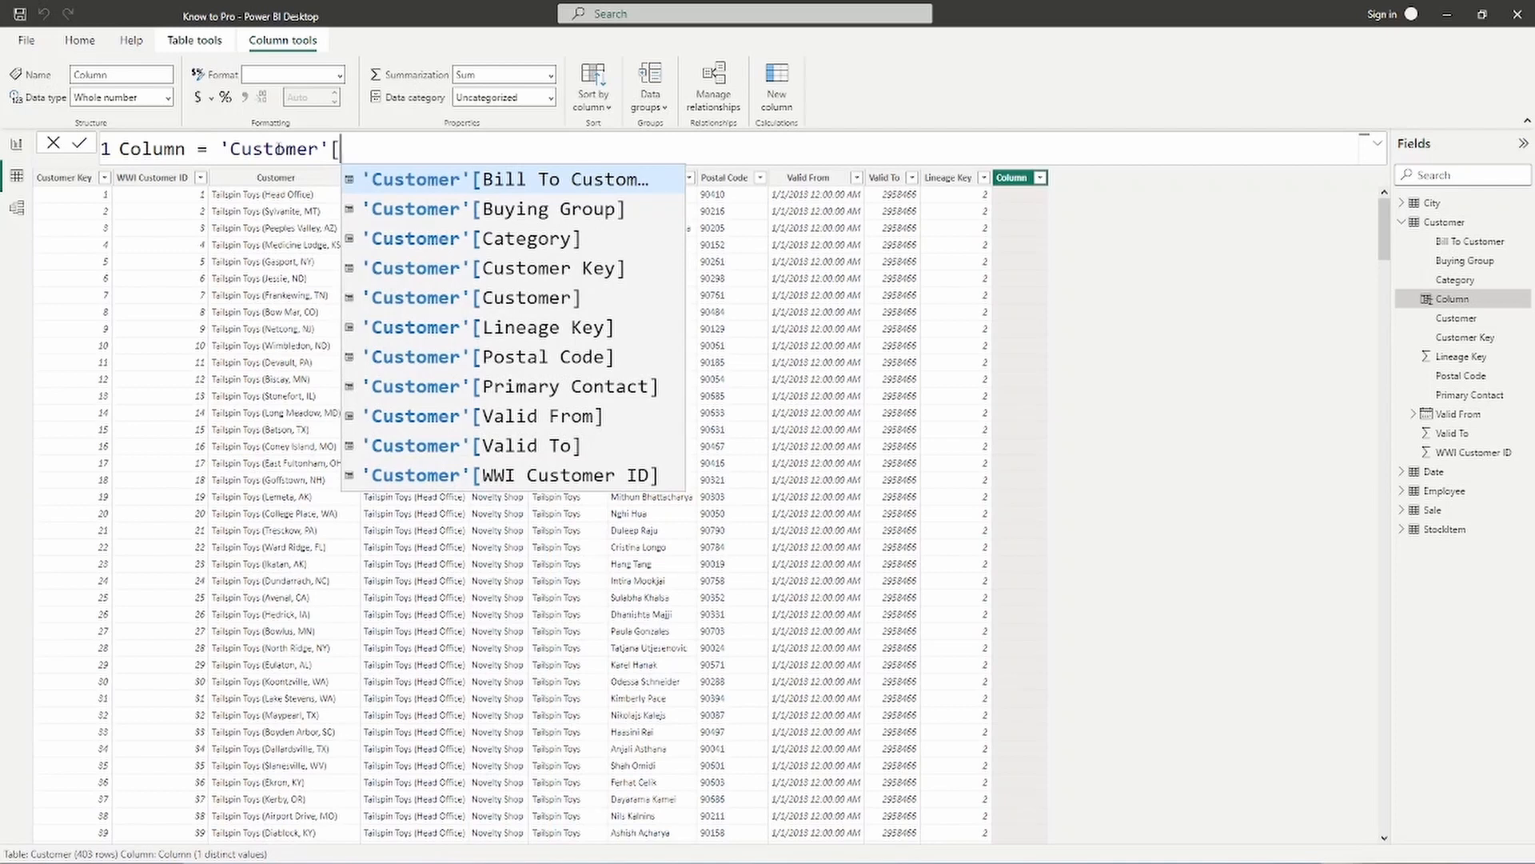
type("p")
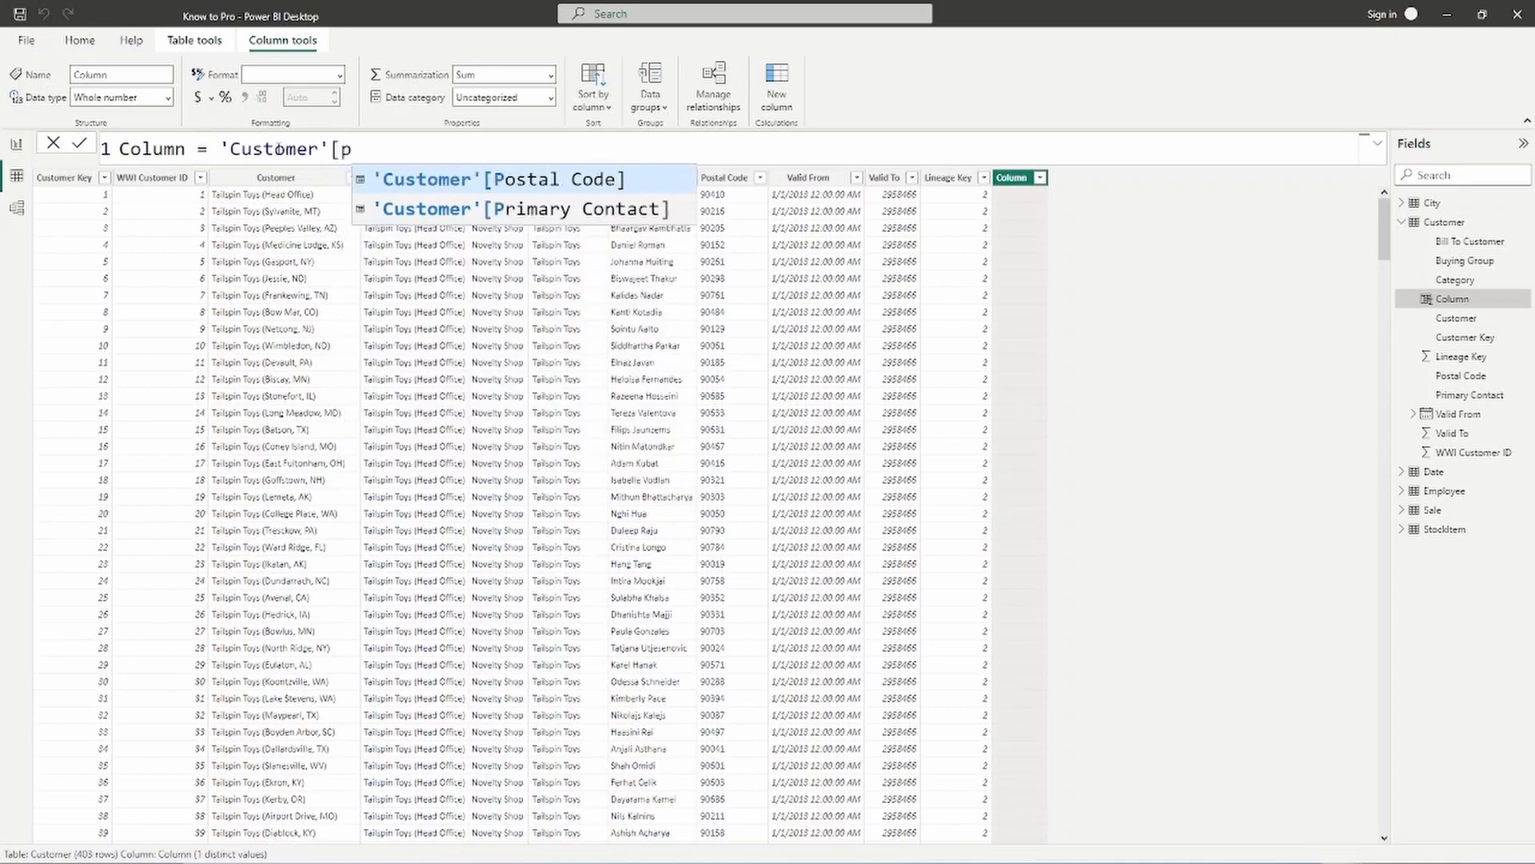
key("Down")
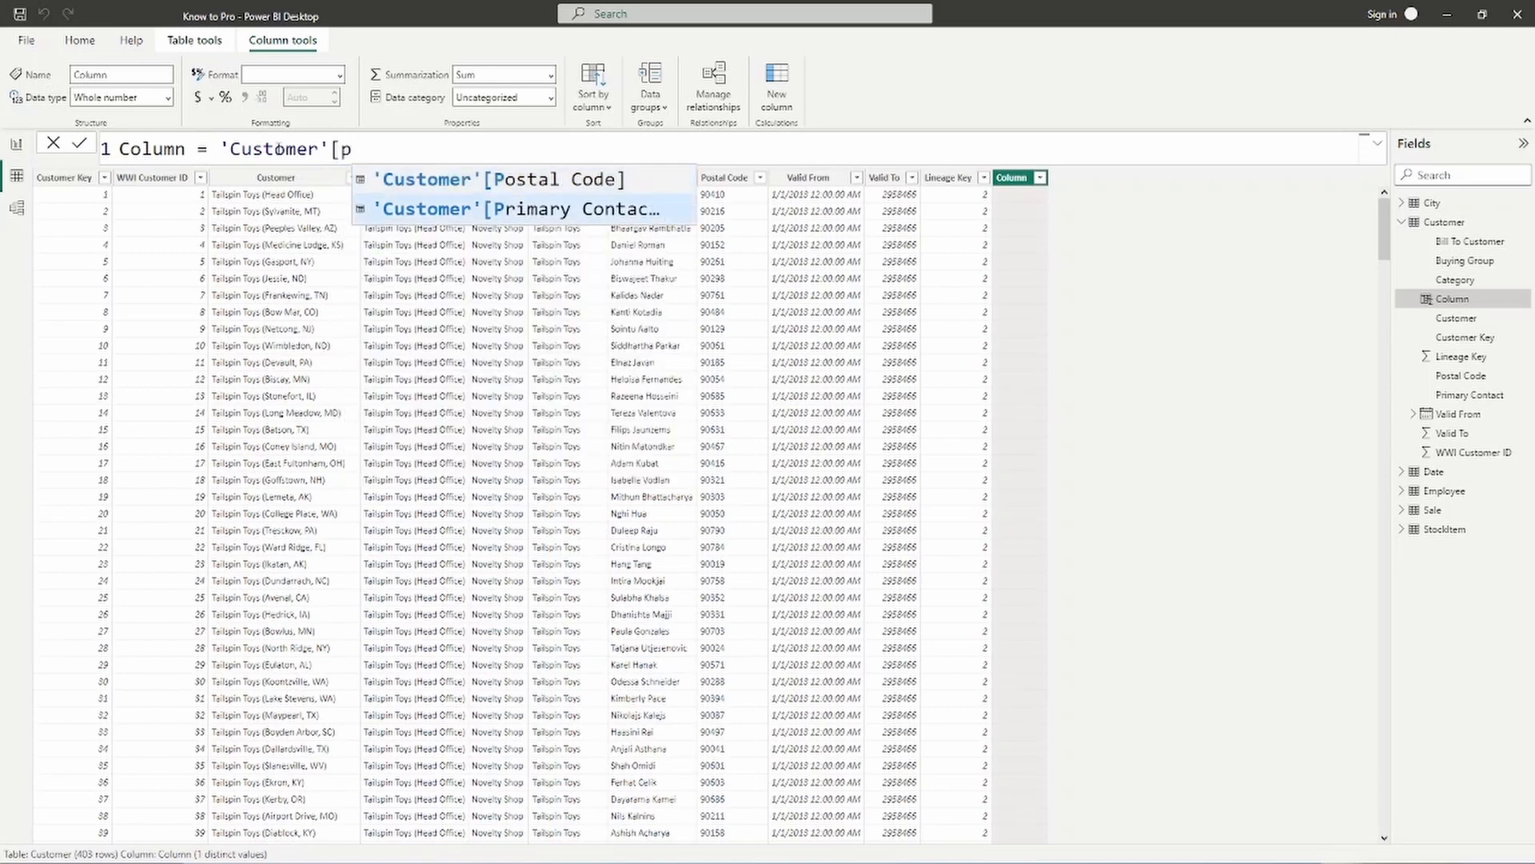
key("Tab")
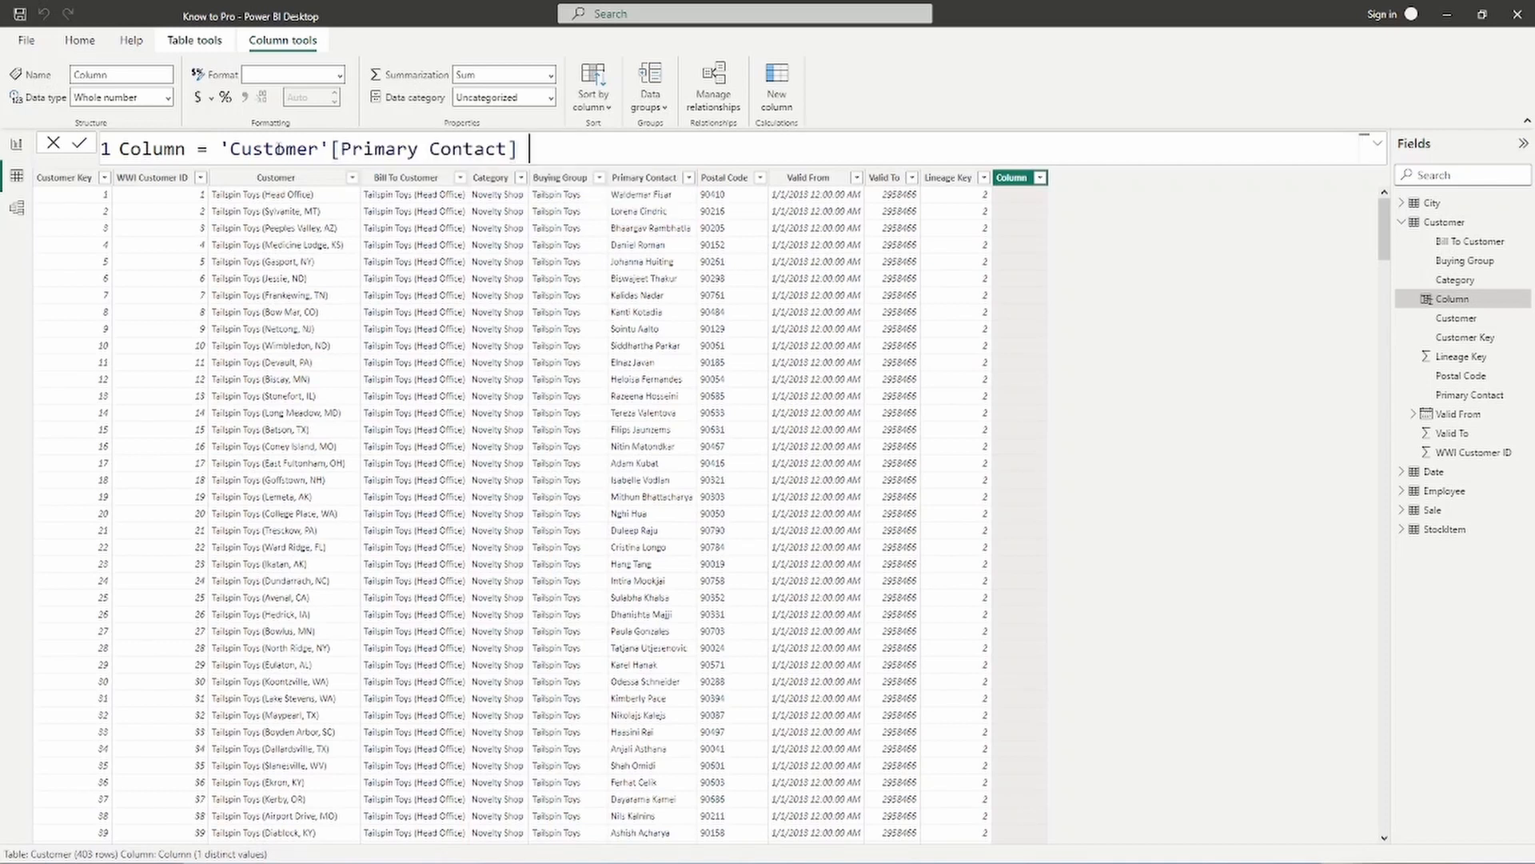
- Concatenate 'Customer'[Postal Code] to the primary contact with the & operator and commit the column formula
type("& '")
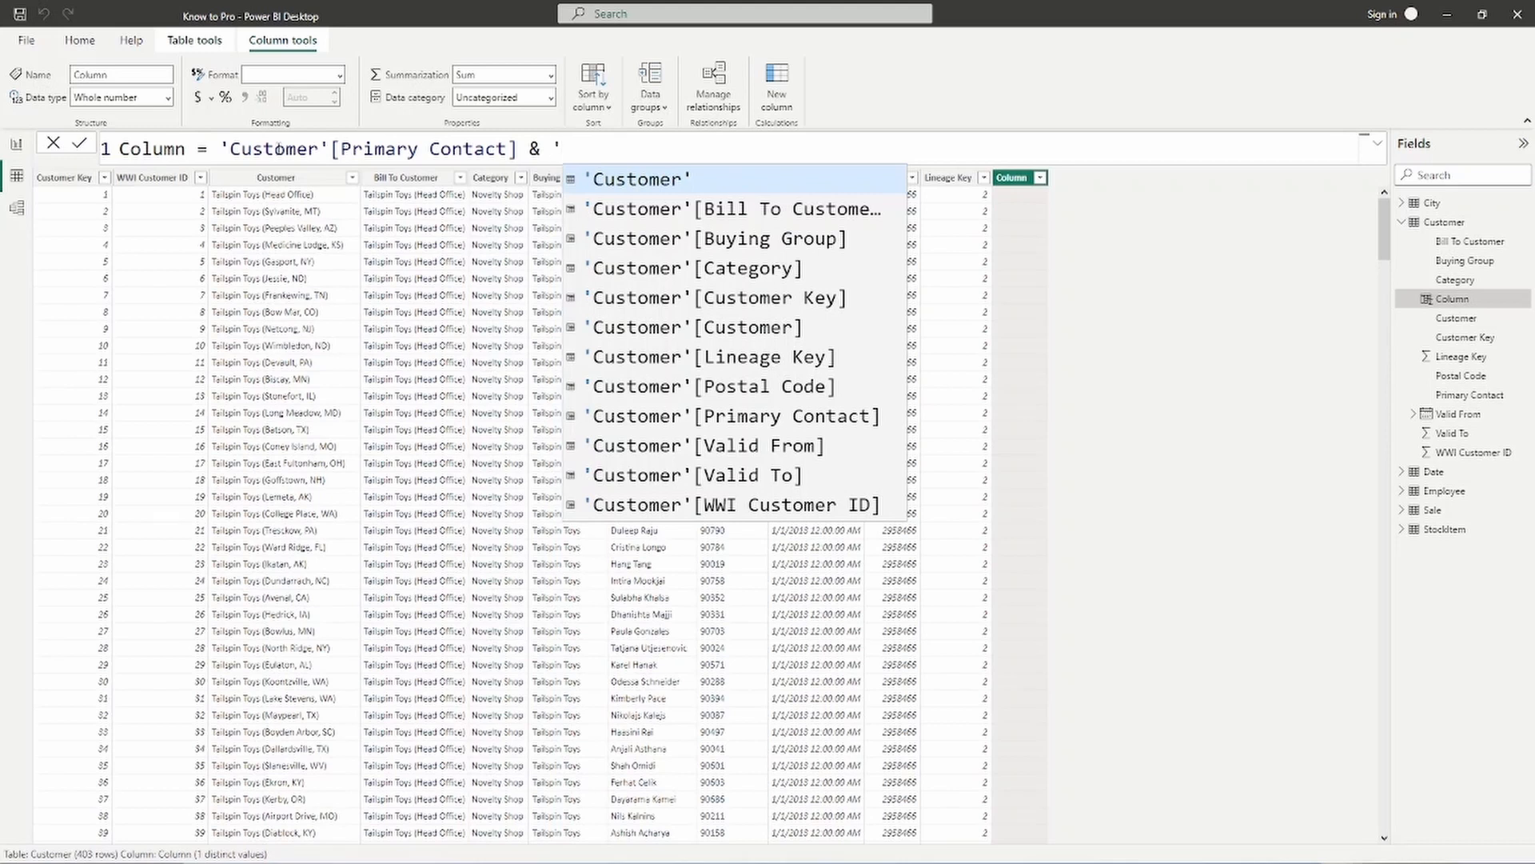
key("Down")
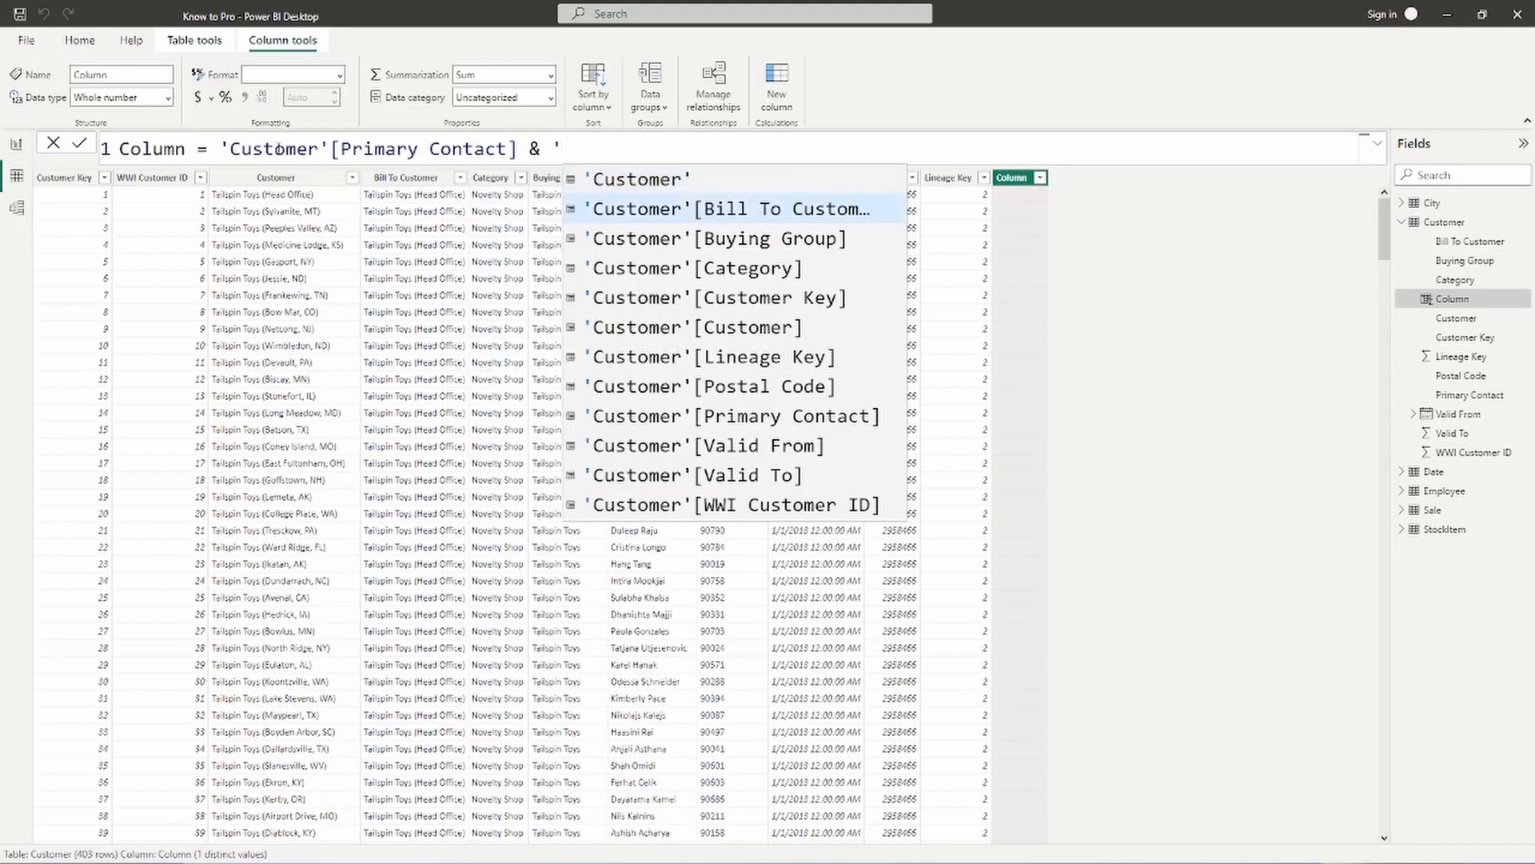
key("Down")
key("Down")
key("Down")
key("Down")
key("Down")
key("Down")
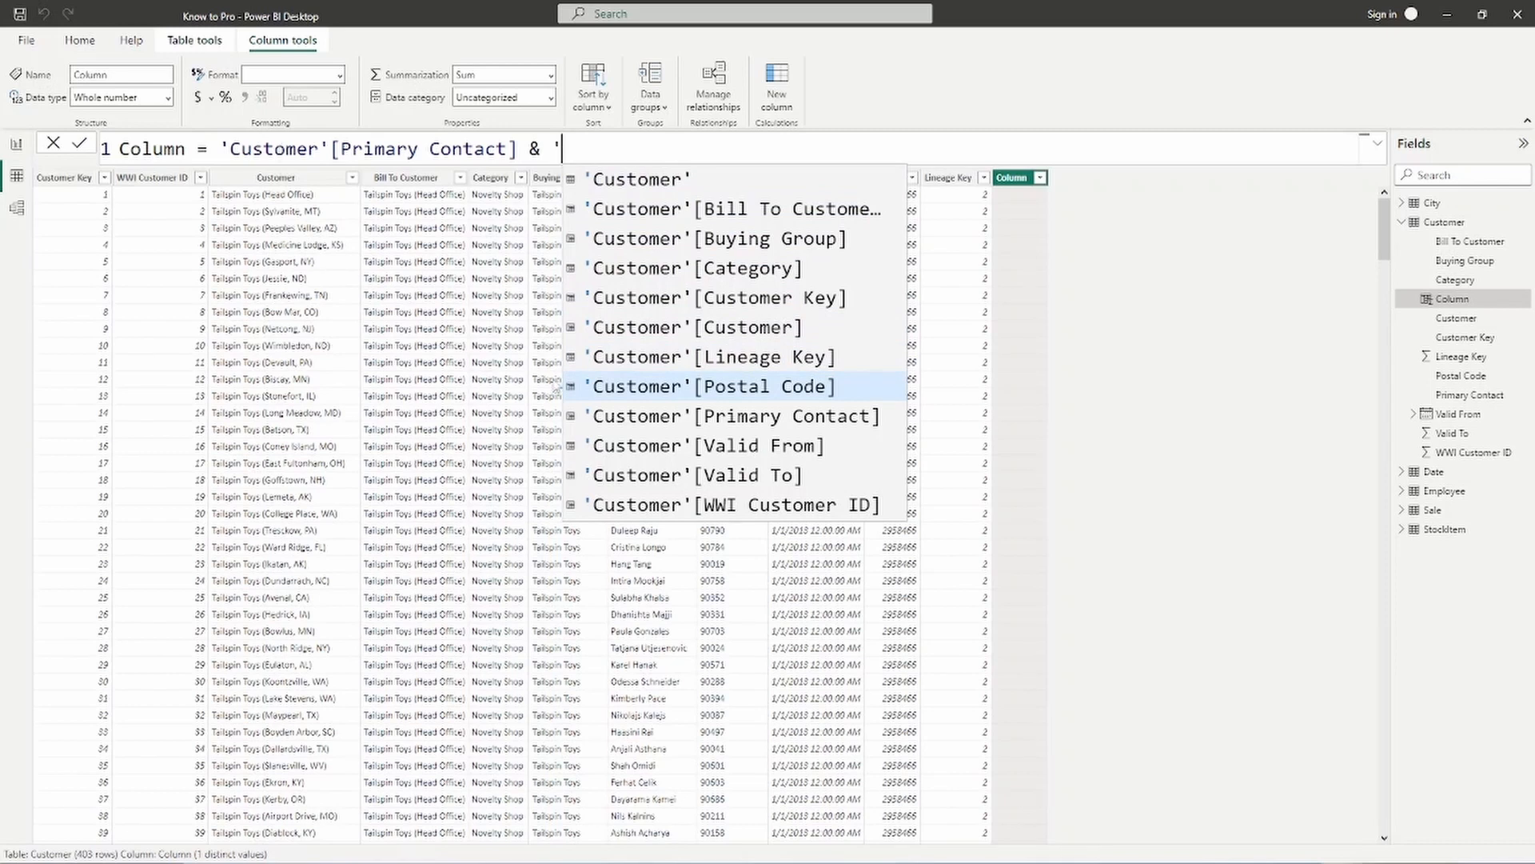
left_click(732, 387)
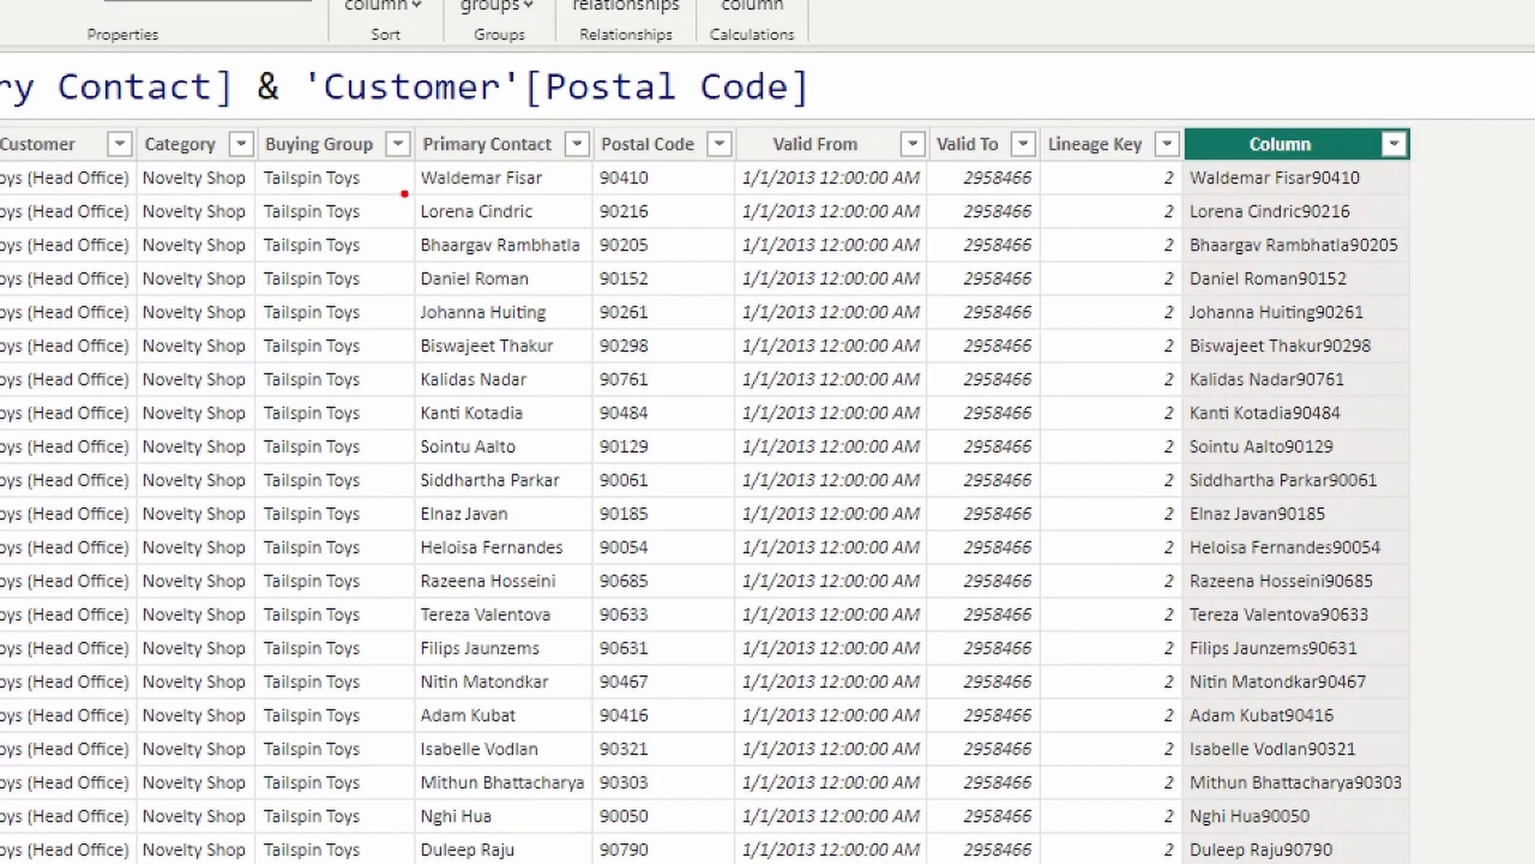
left_click_drag(408, 161, 733, 193)
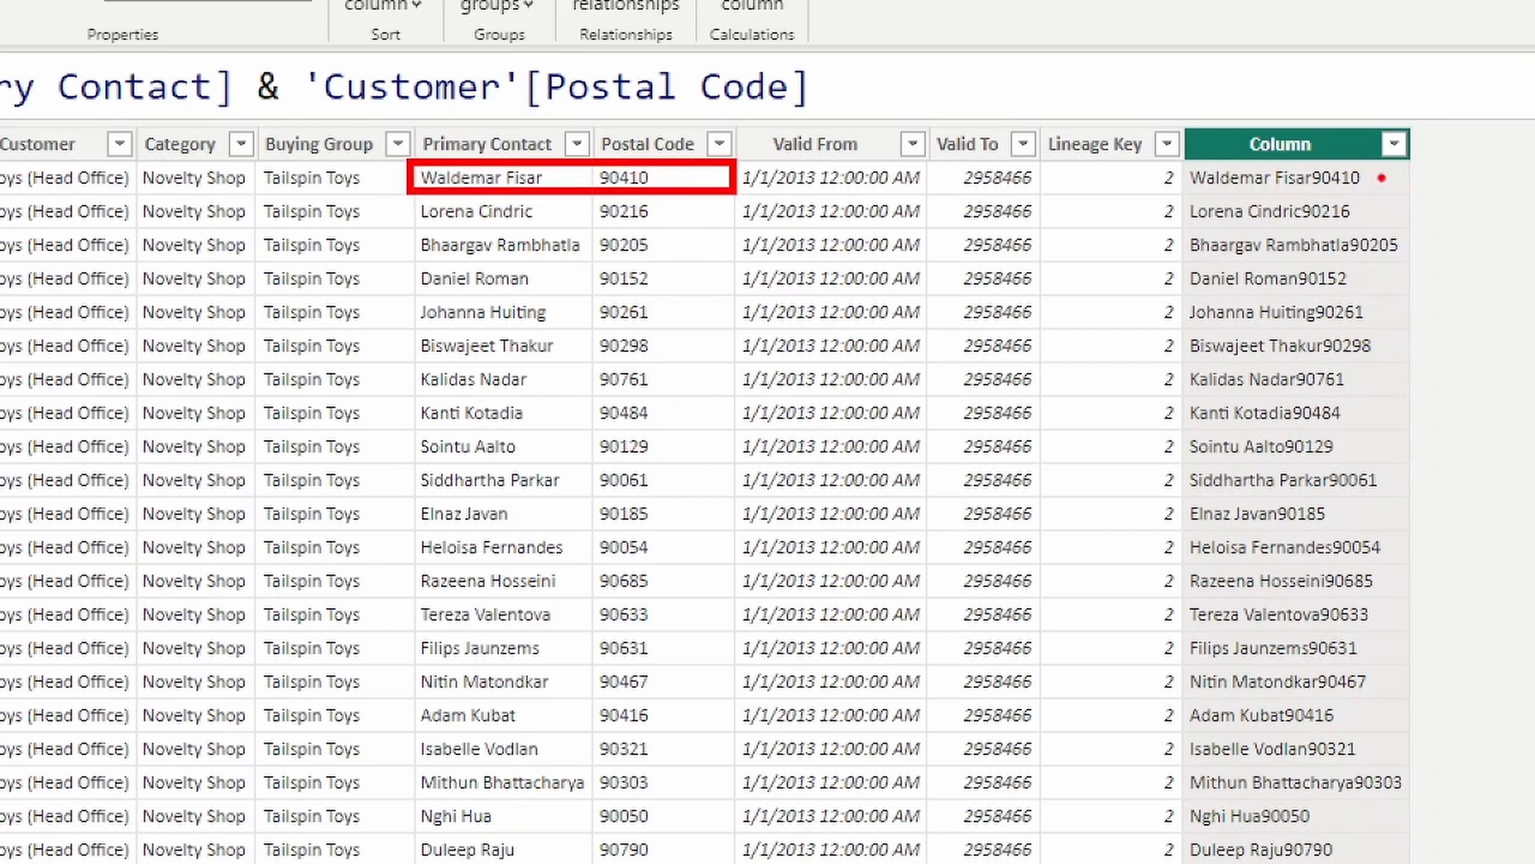
left_click_drag(1381, 177, 1462, 177)
mouse_move(410, 192)
left_mouse_down()
mouse_move(520, 227)
mouse_move(724, 228)
left_mouse_up()
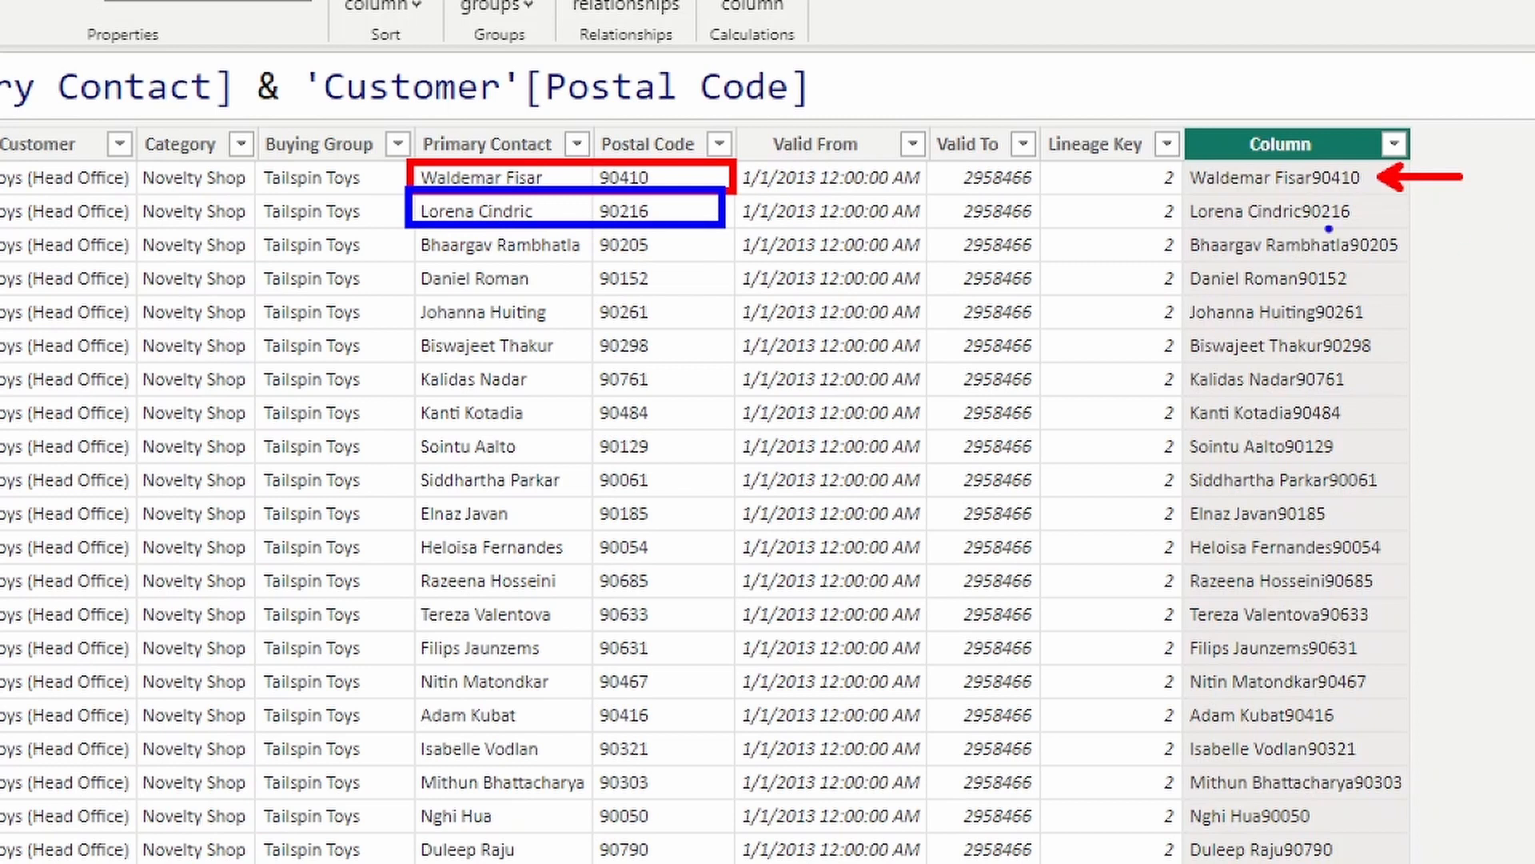
left_click_drag(1364, 211, 1487, 210)
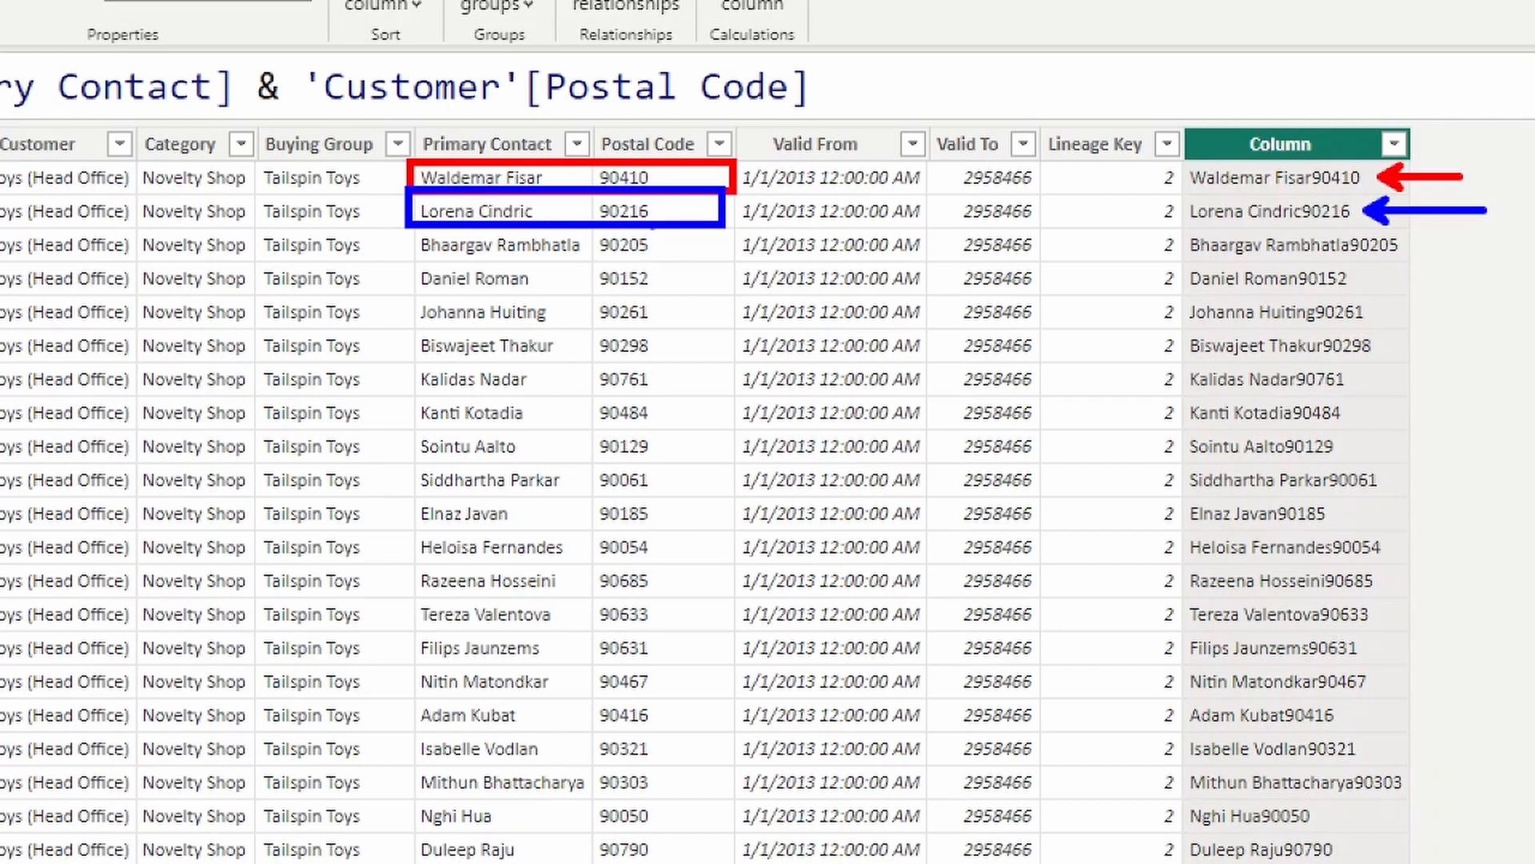
key("Escape")
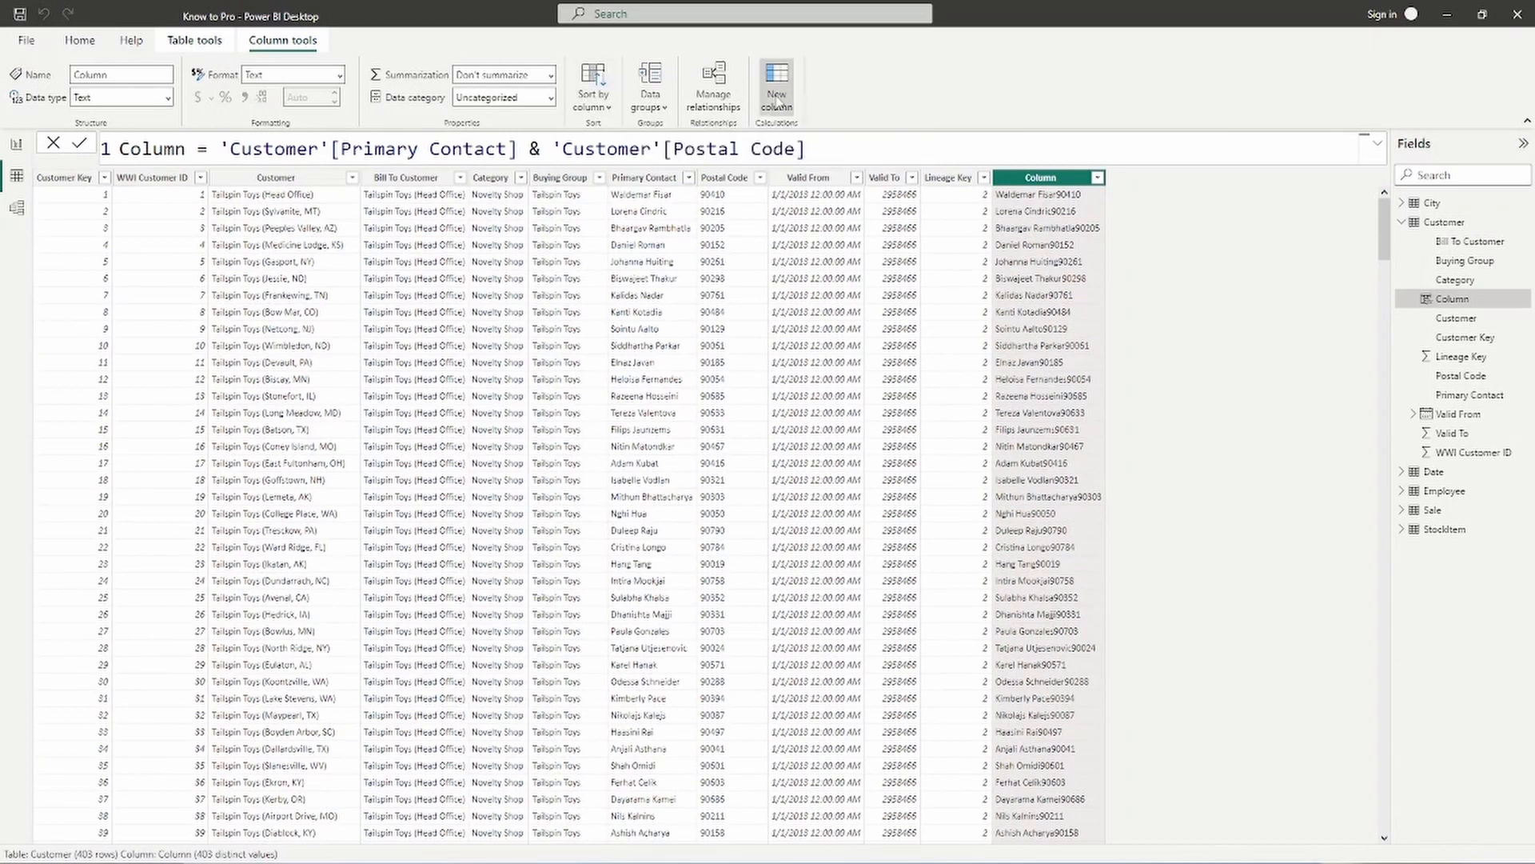
- Try to reference the Sales table in a second calculated column of the Customer table, and discard that column
left_click(776, 101)
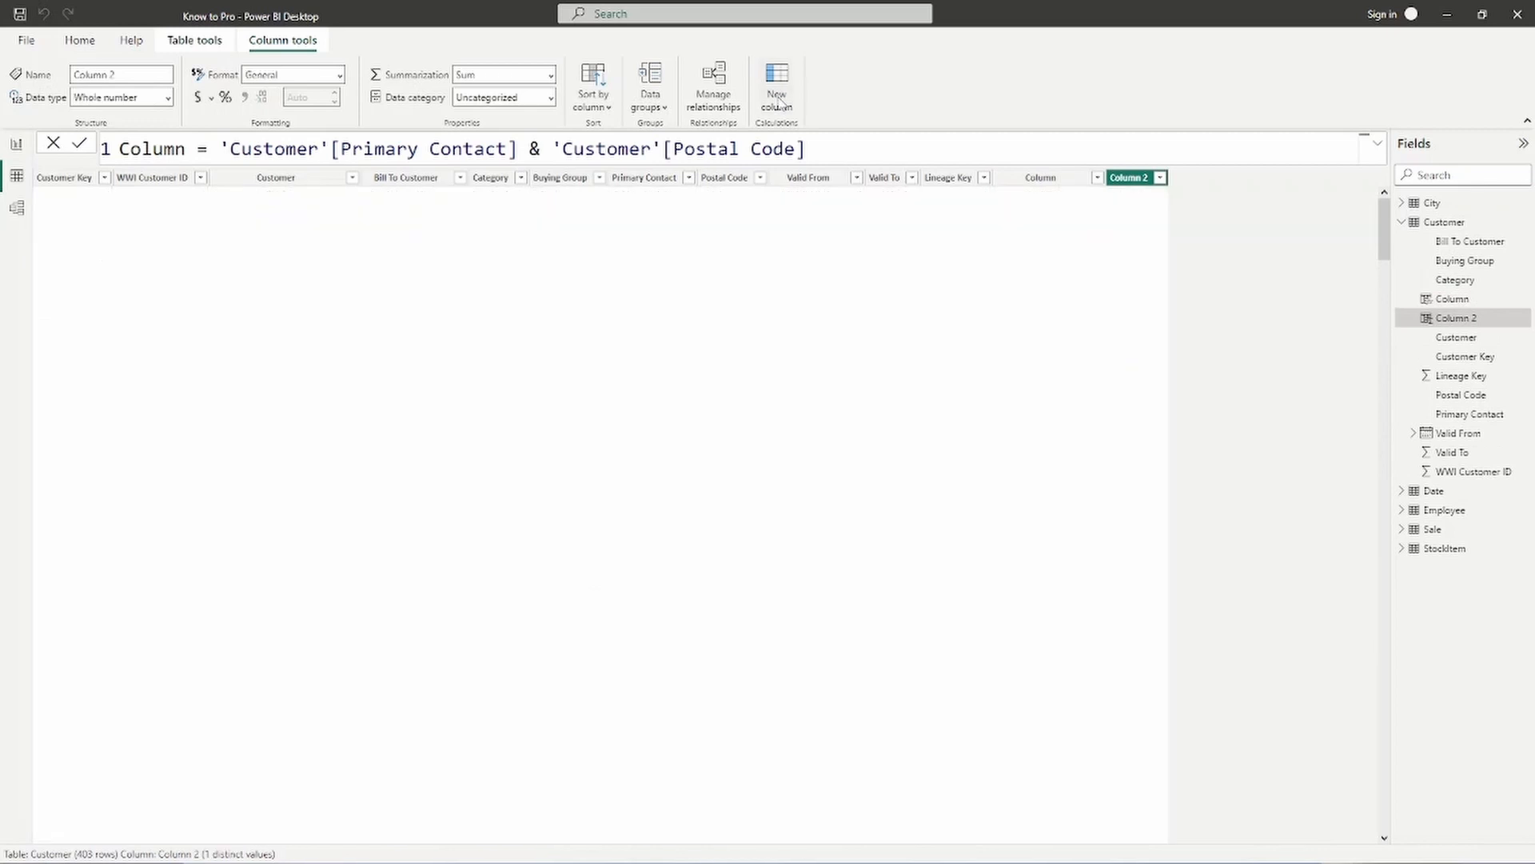
left_click(305, 152)
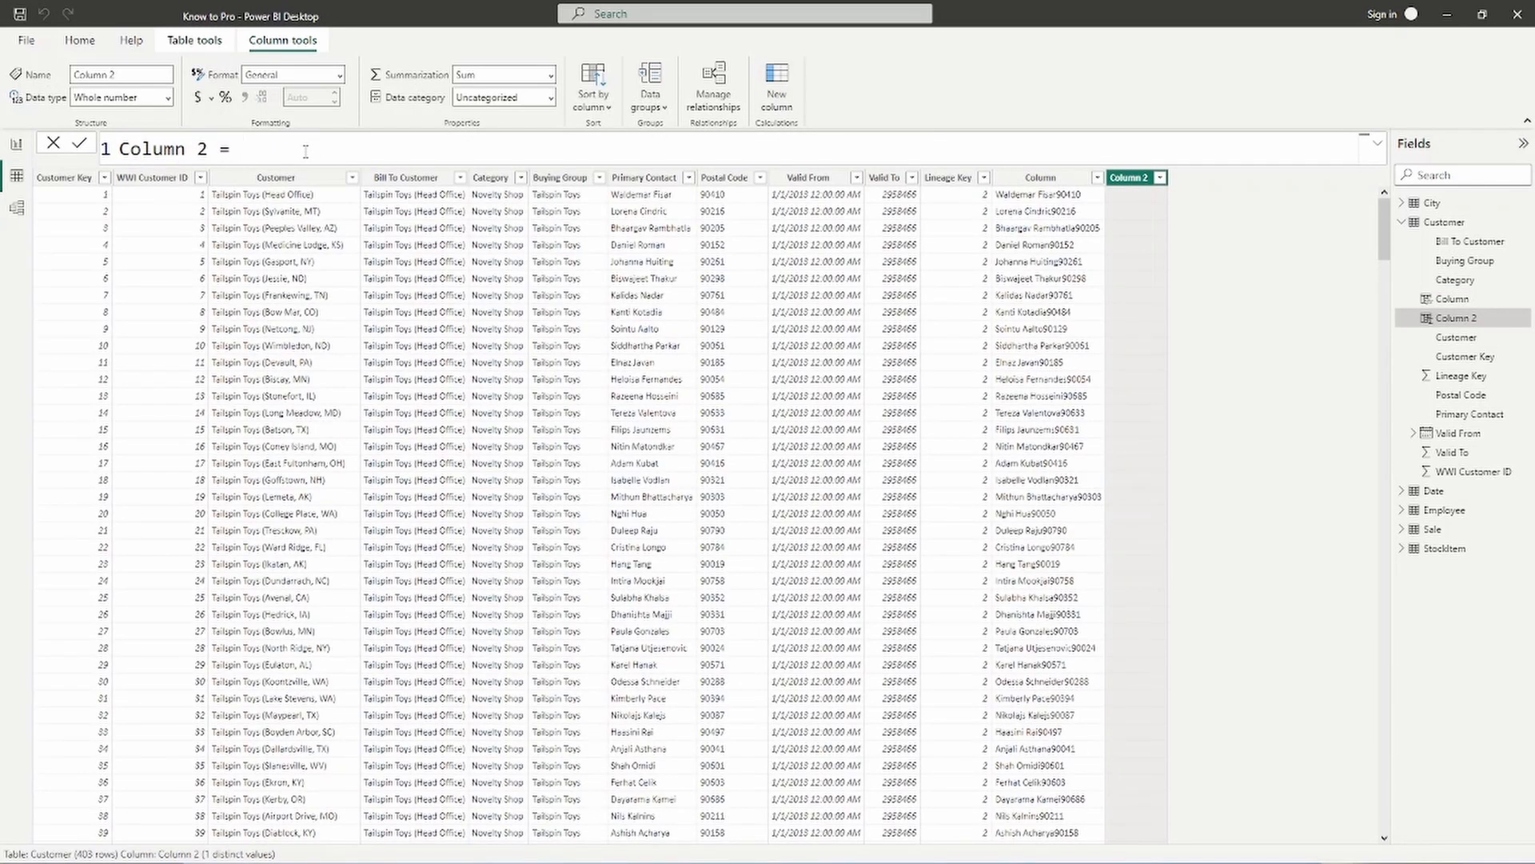
type("'s")
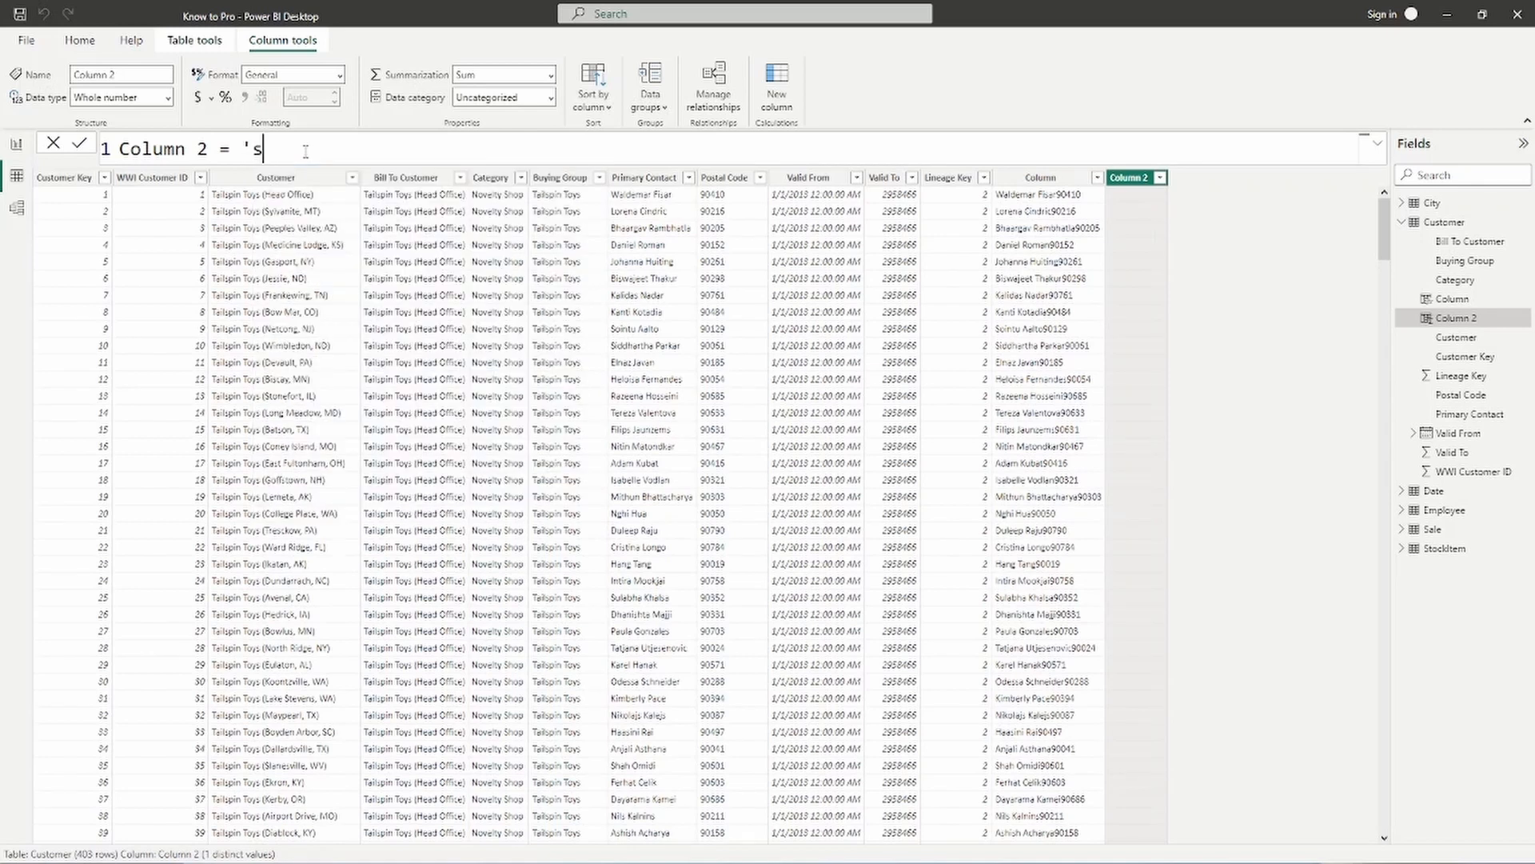
key("BackSpace")
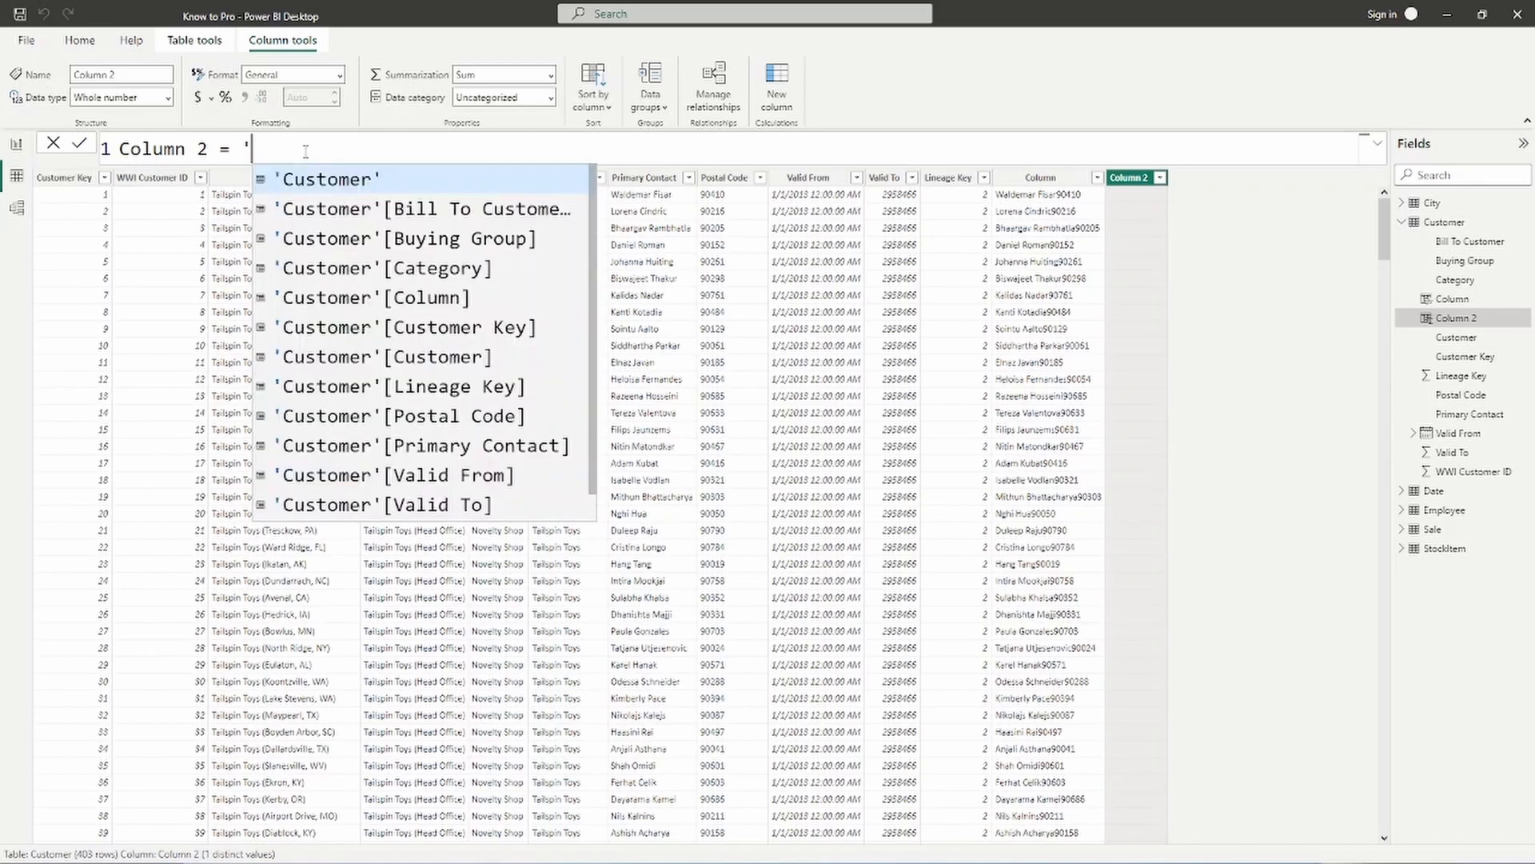
type("Sales")
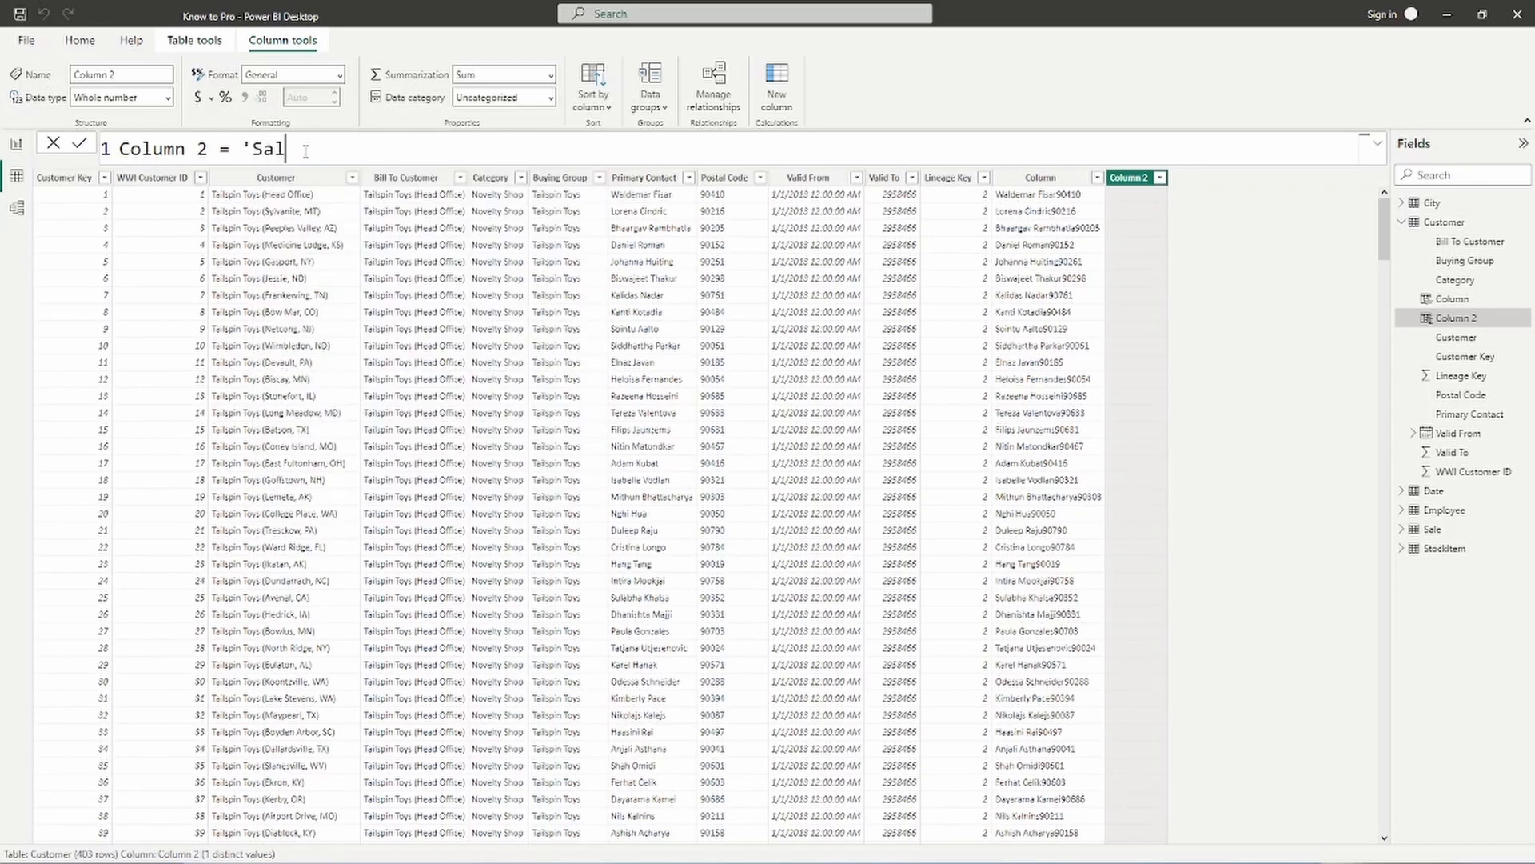
key("BackSpace")
key("BackSpace")
key("BackSpace")
key("BackSpace")
key("BackSpace")
key("BackSpace")
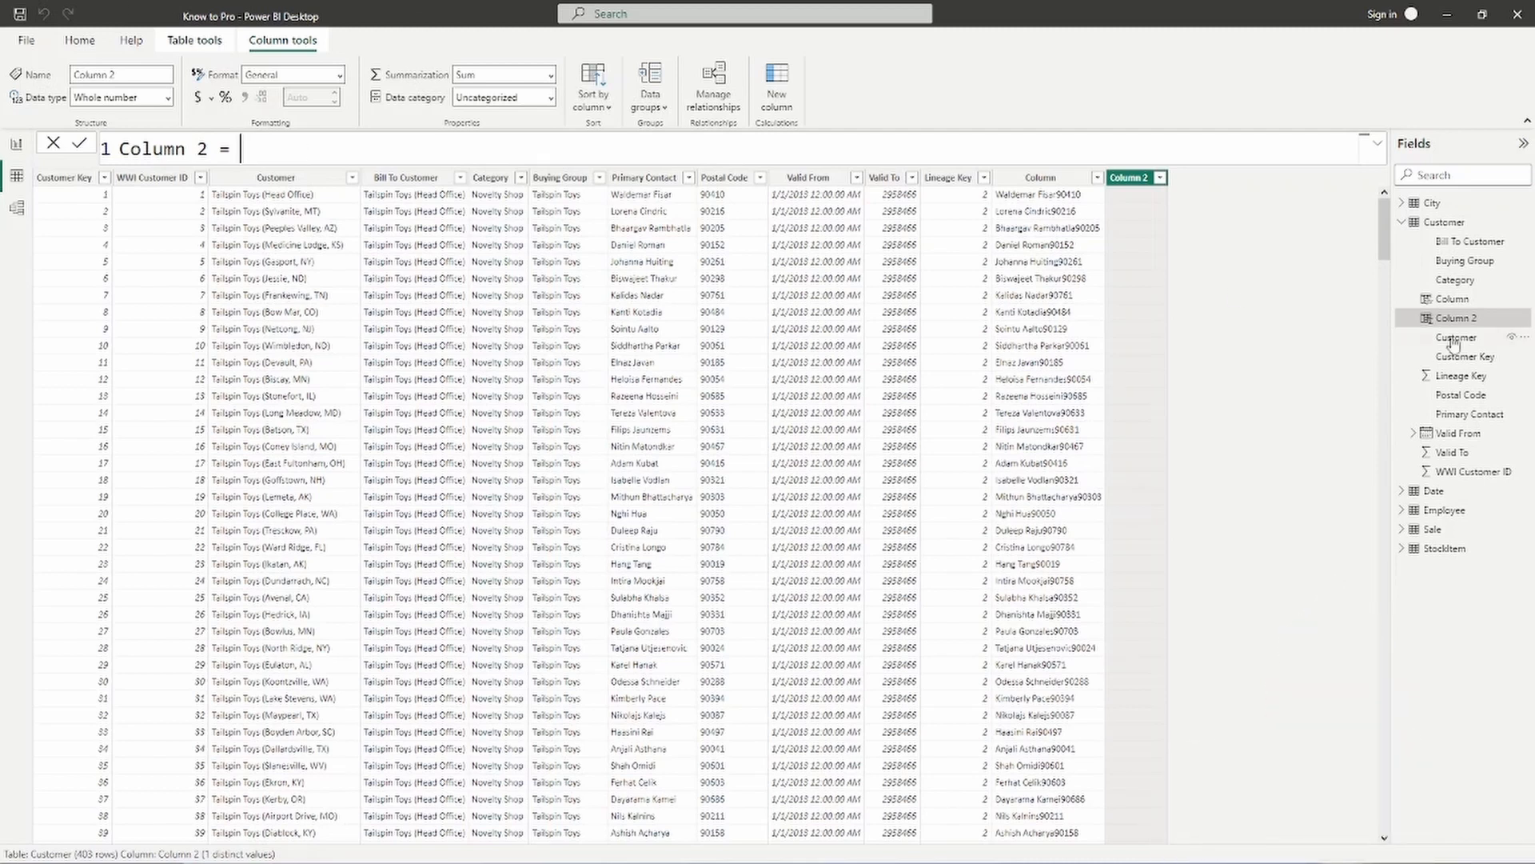
left_click(1445, 204)
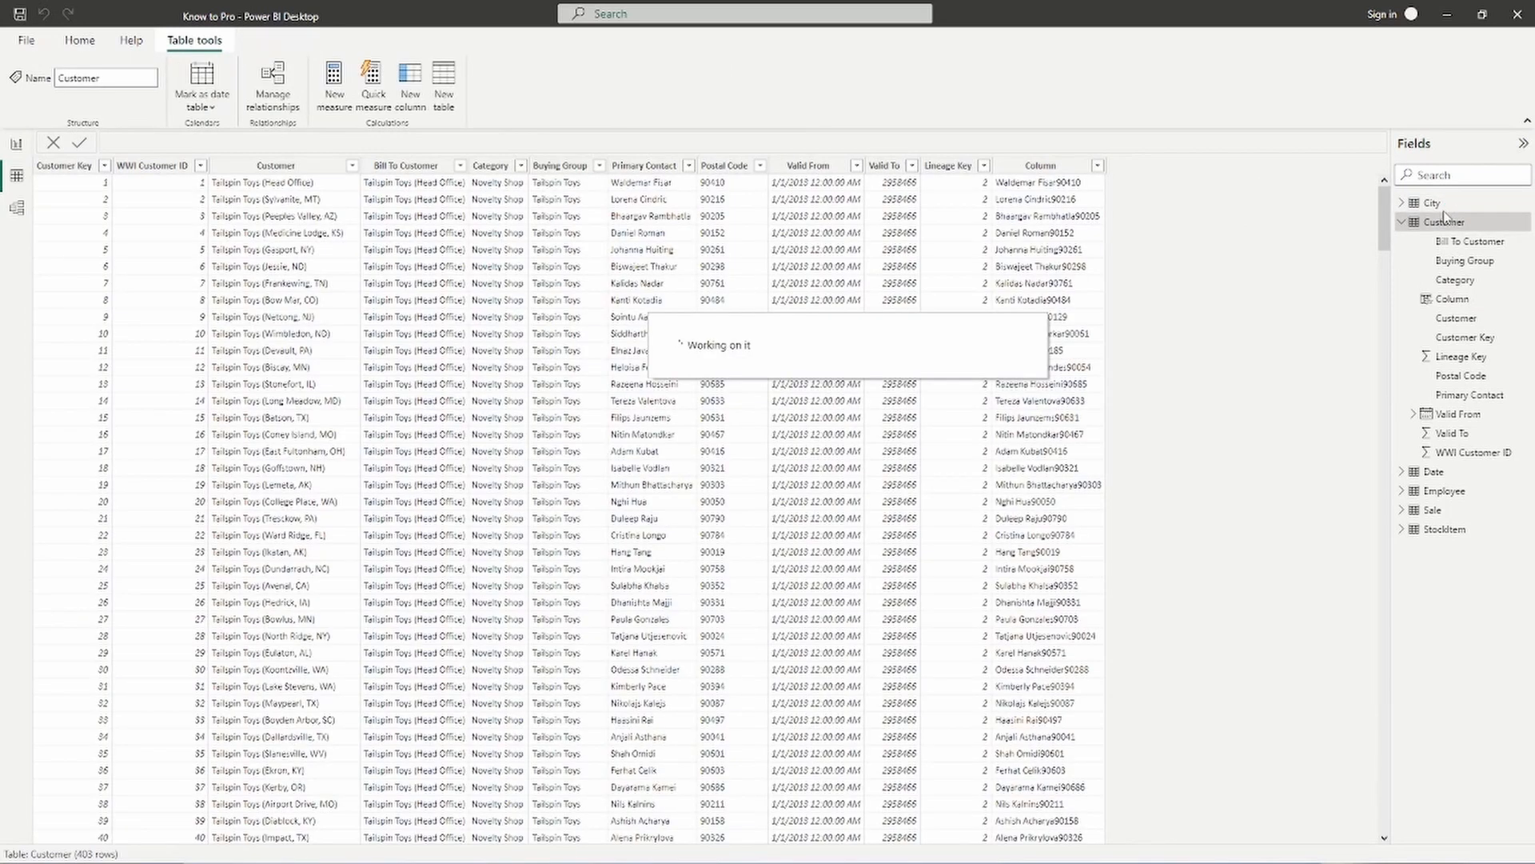
- Add a calculated column to the City table and start its formula with 'City'[City]
left_click(1437, 205)
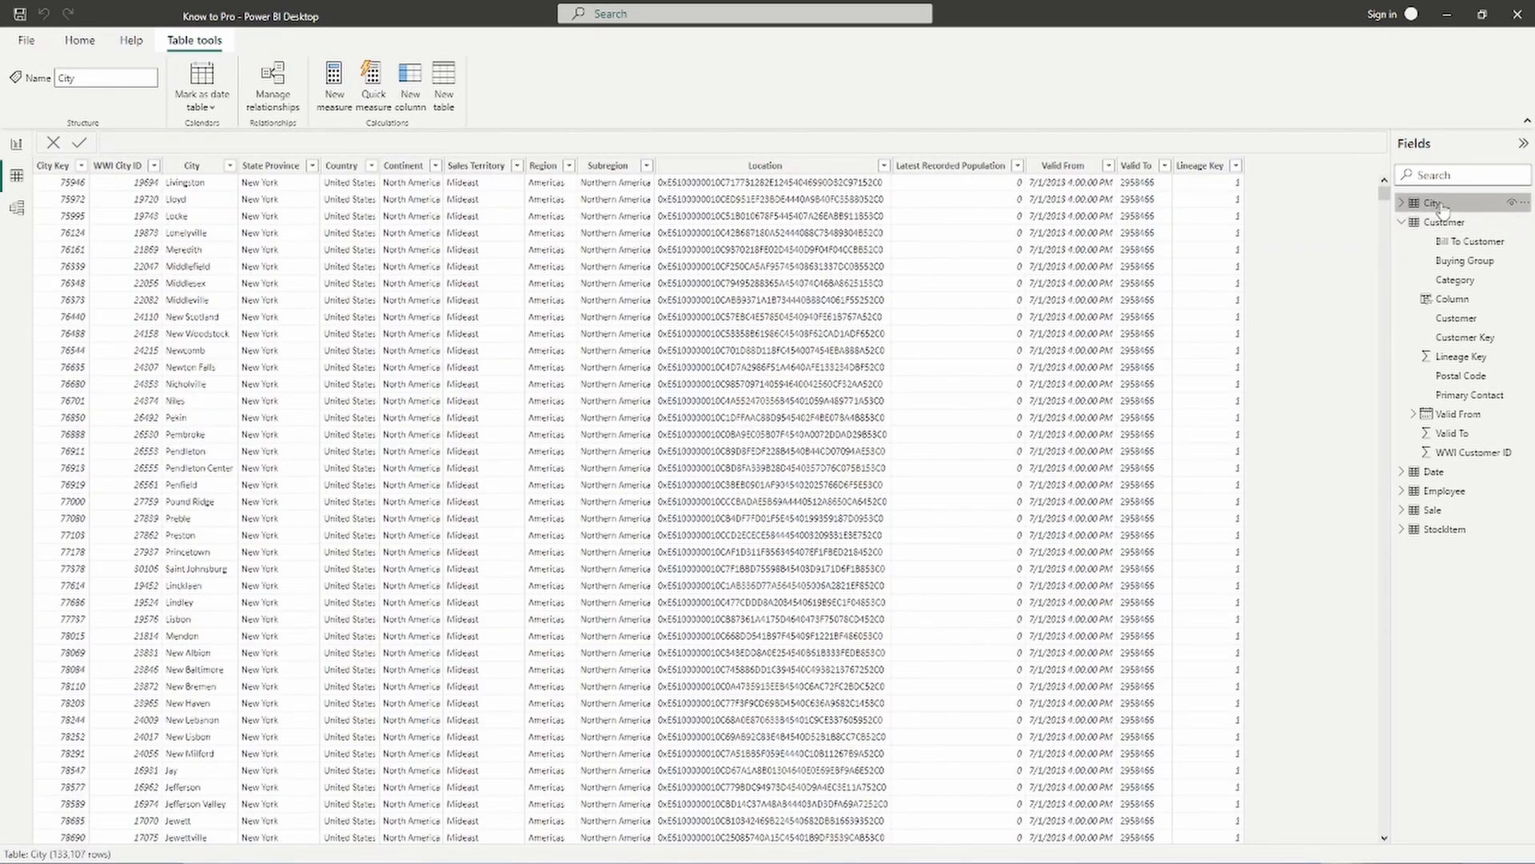
left_click(419, 108)
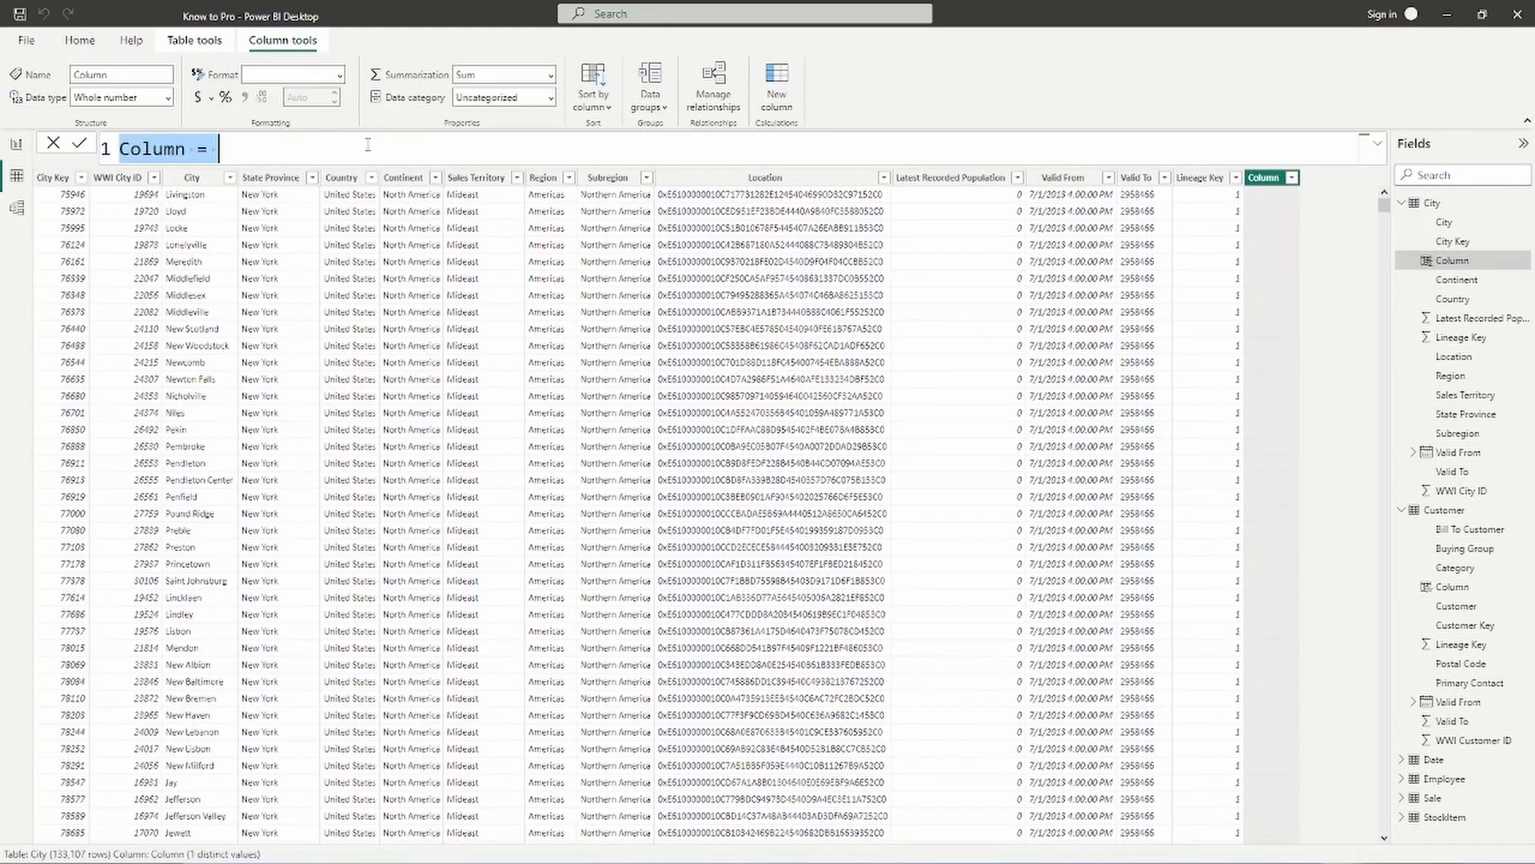
left_click(368, 145)
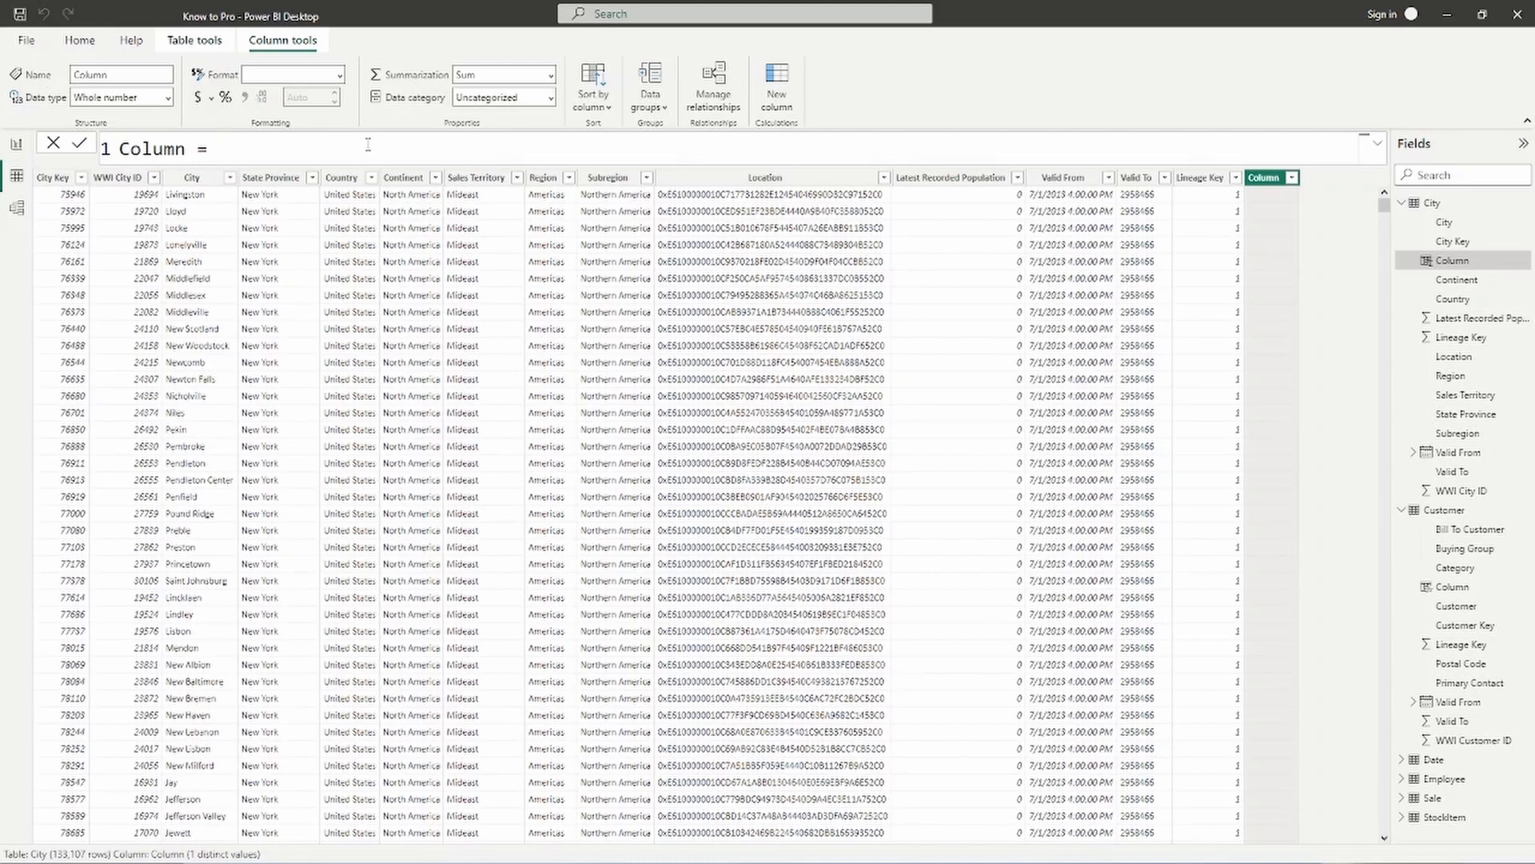
type("'")
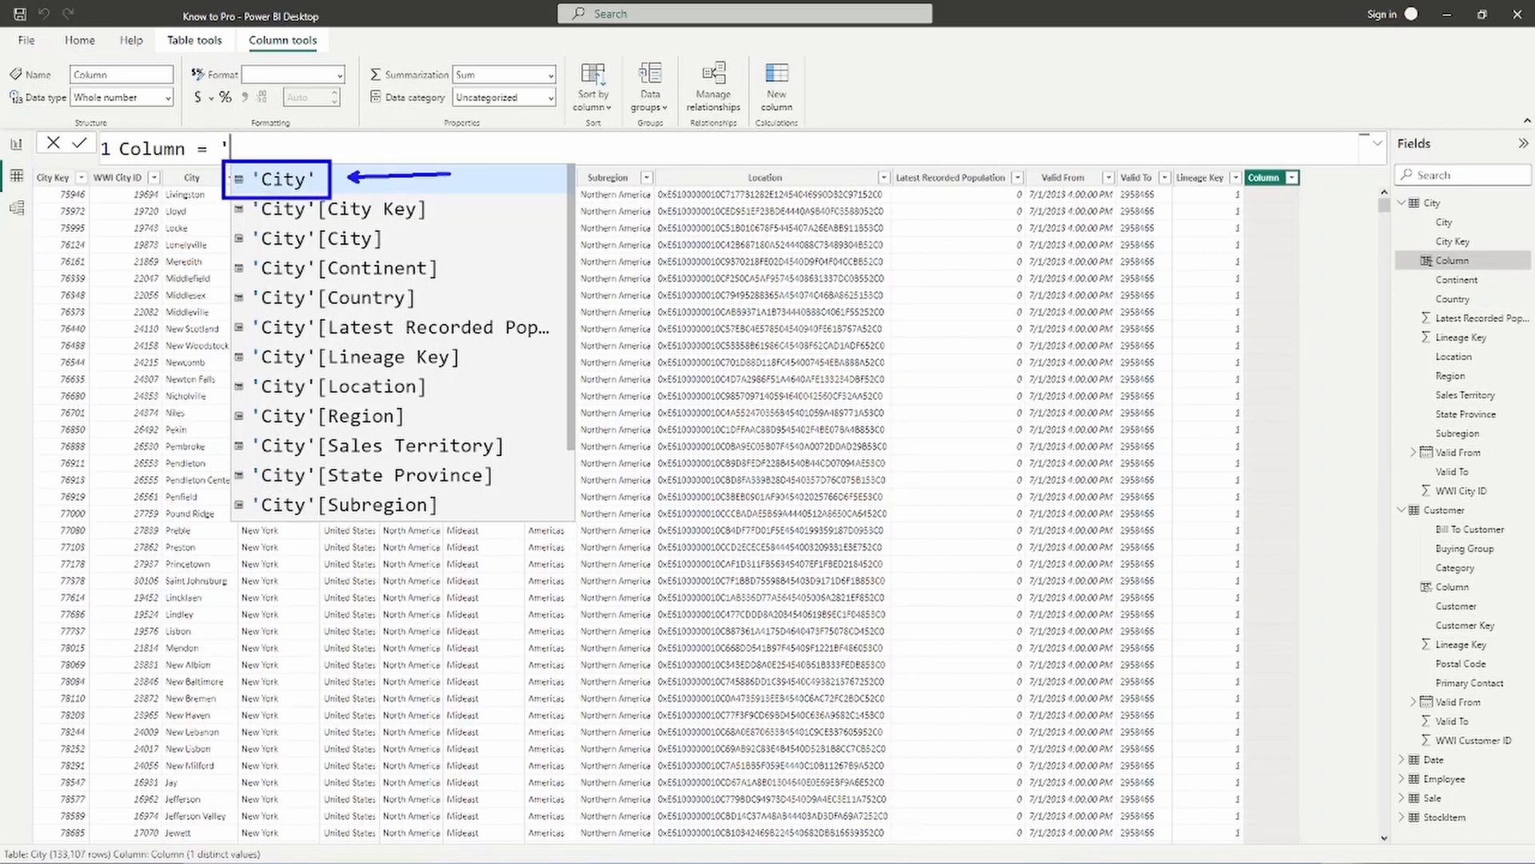
left_click(330, 146)
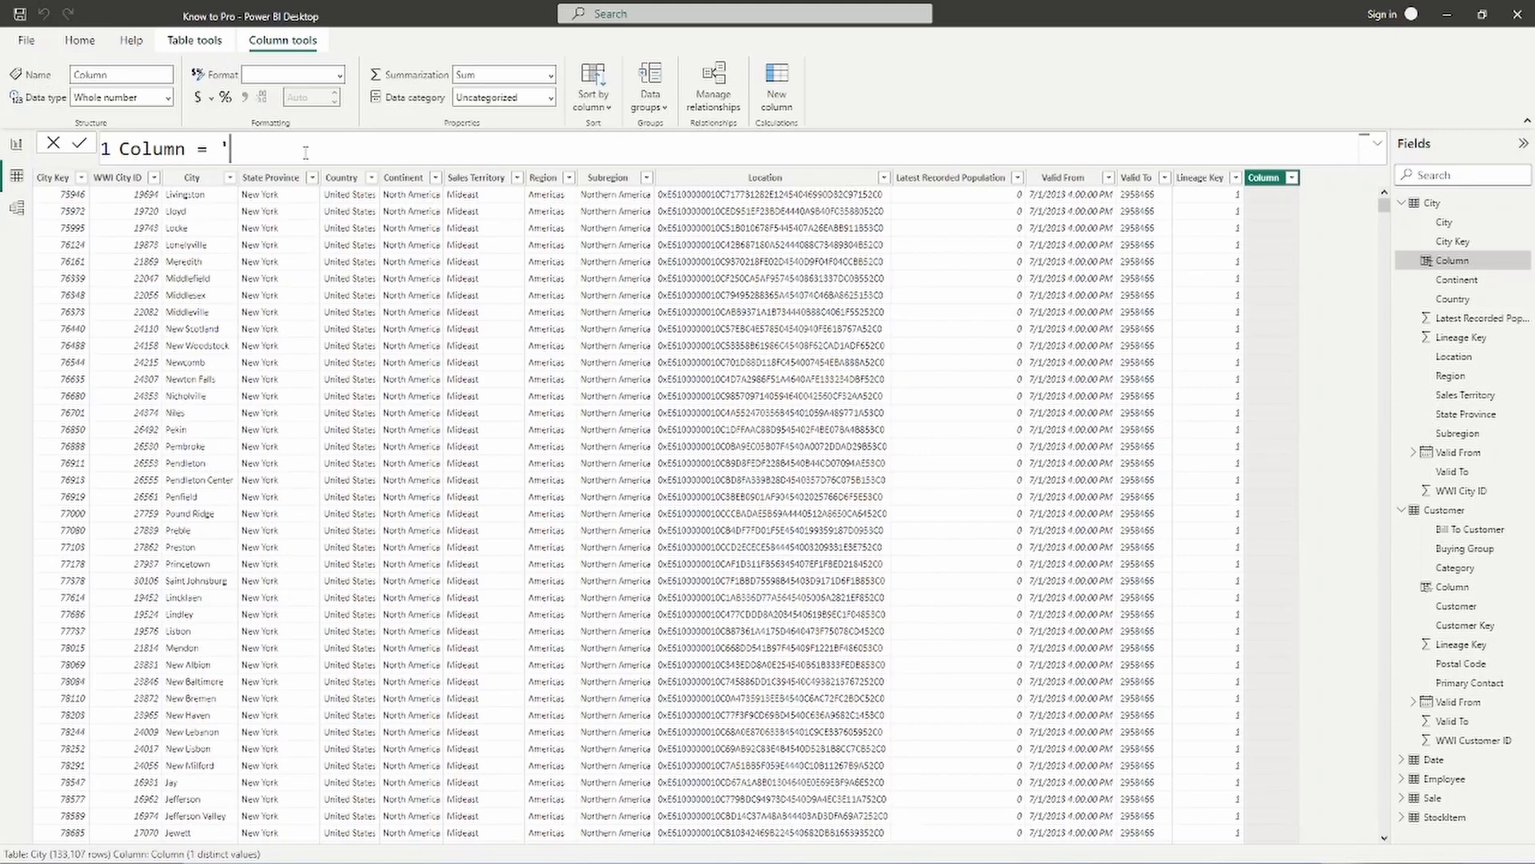
type("cit")
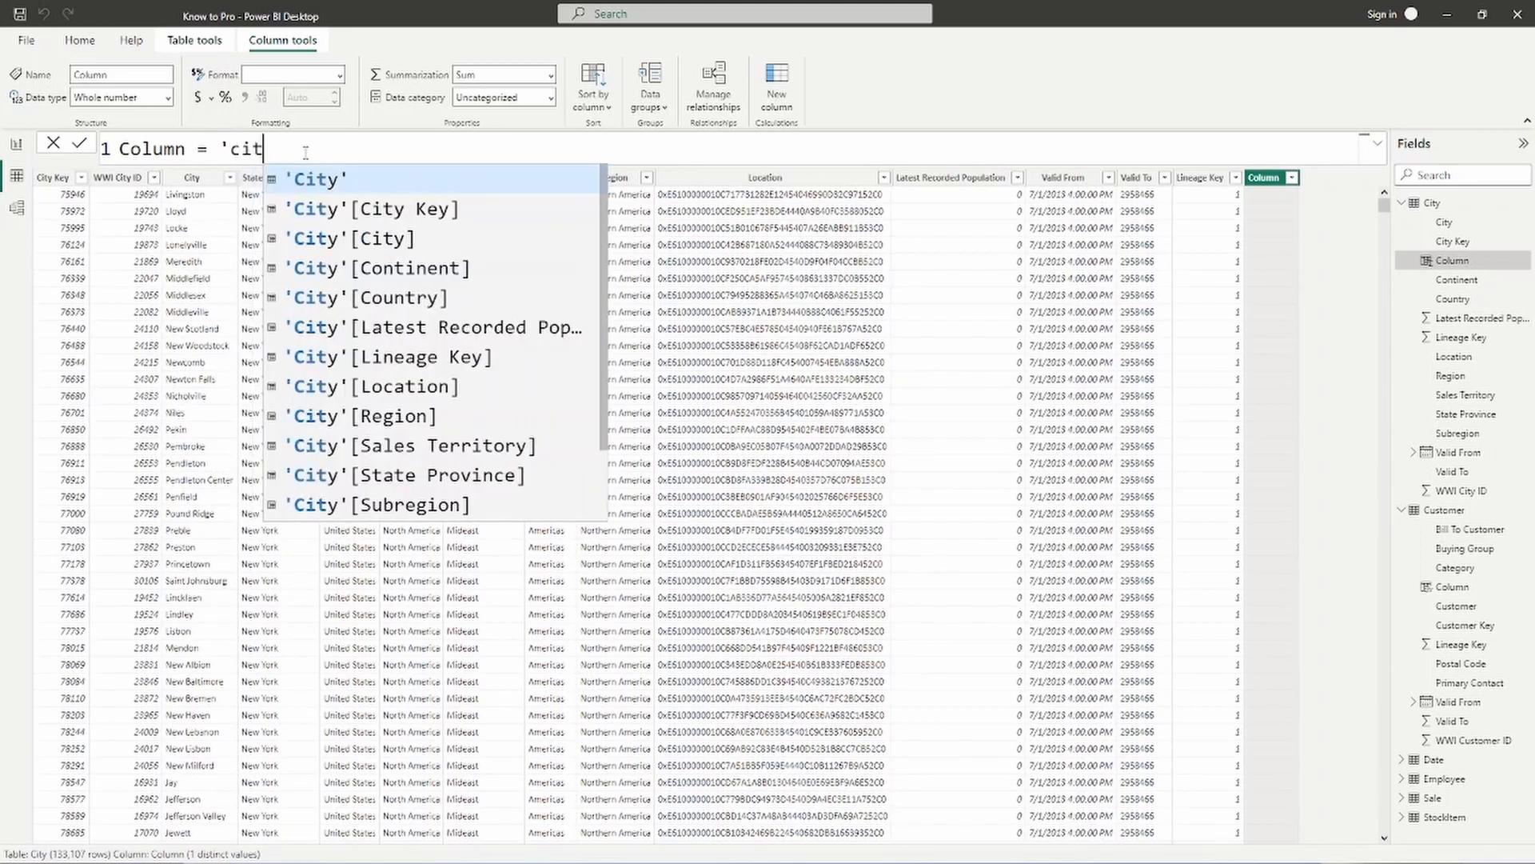
key("Down")
key("Down")
key("Tab")
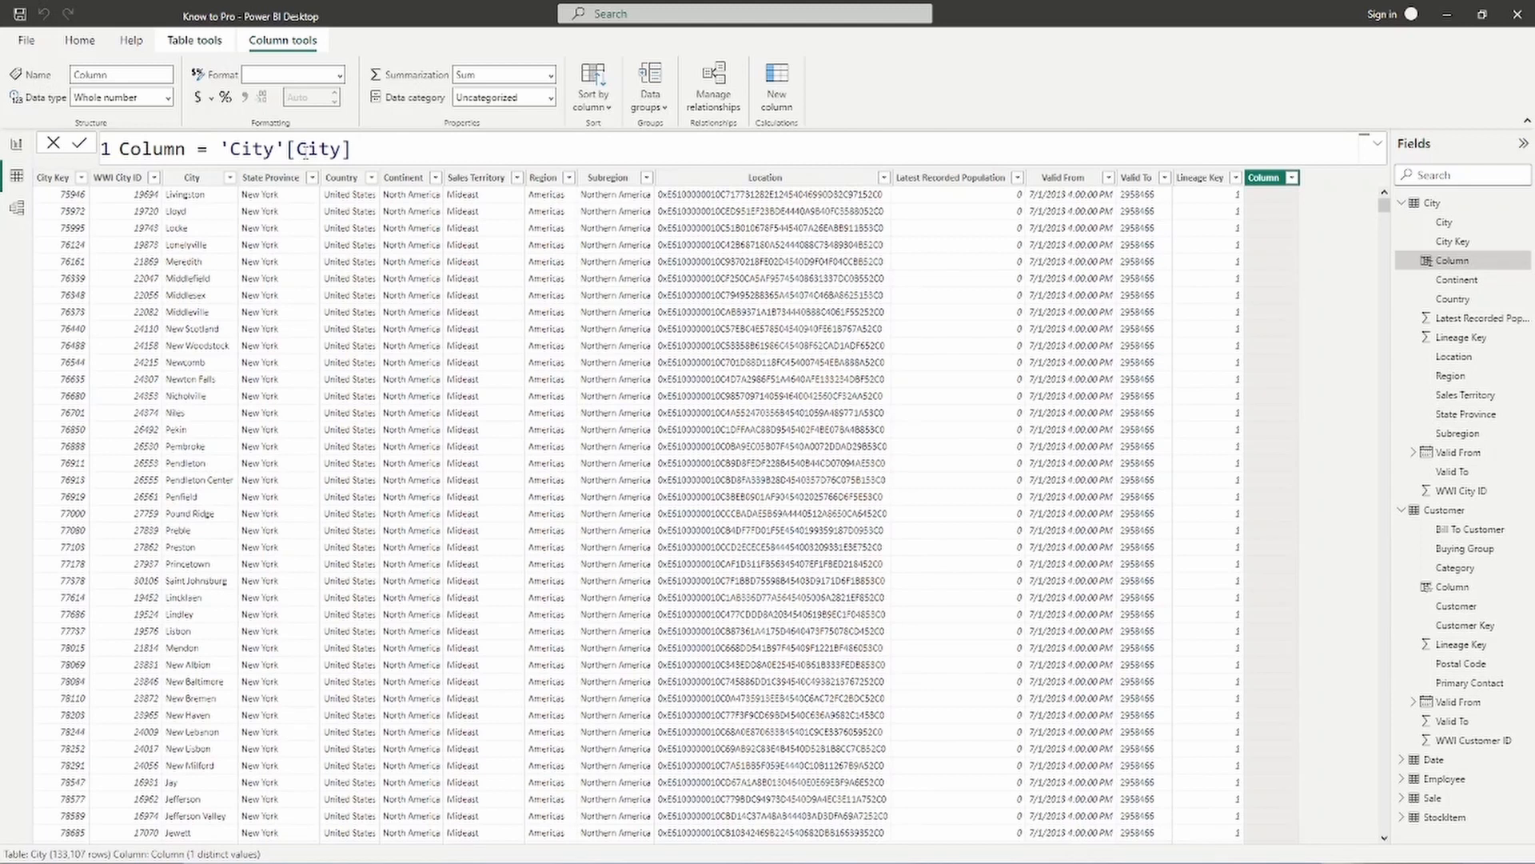
- Extend the City table's column formula with & "," & 'City'[State Province] and commit it
type("& \",\" & 'c")
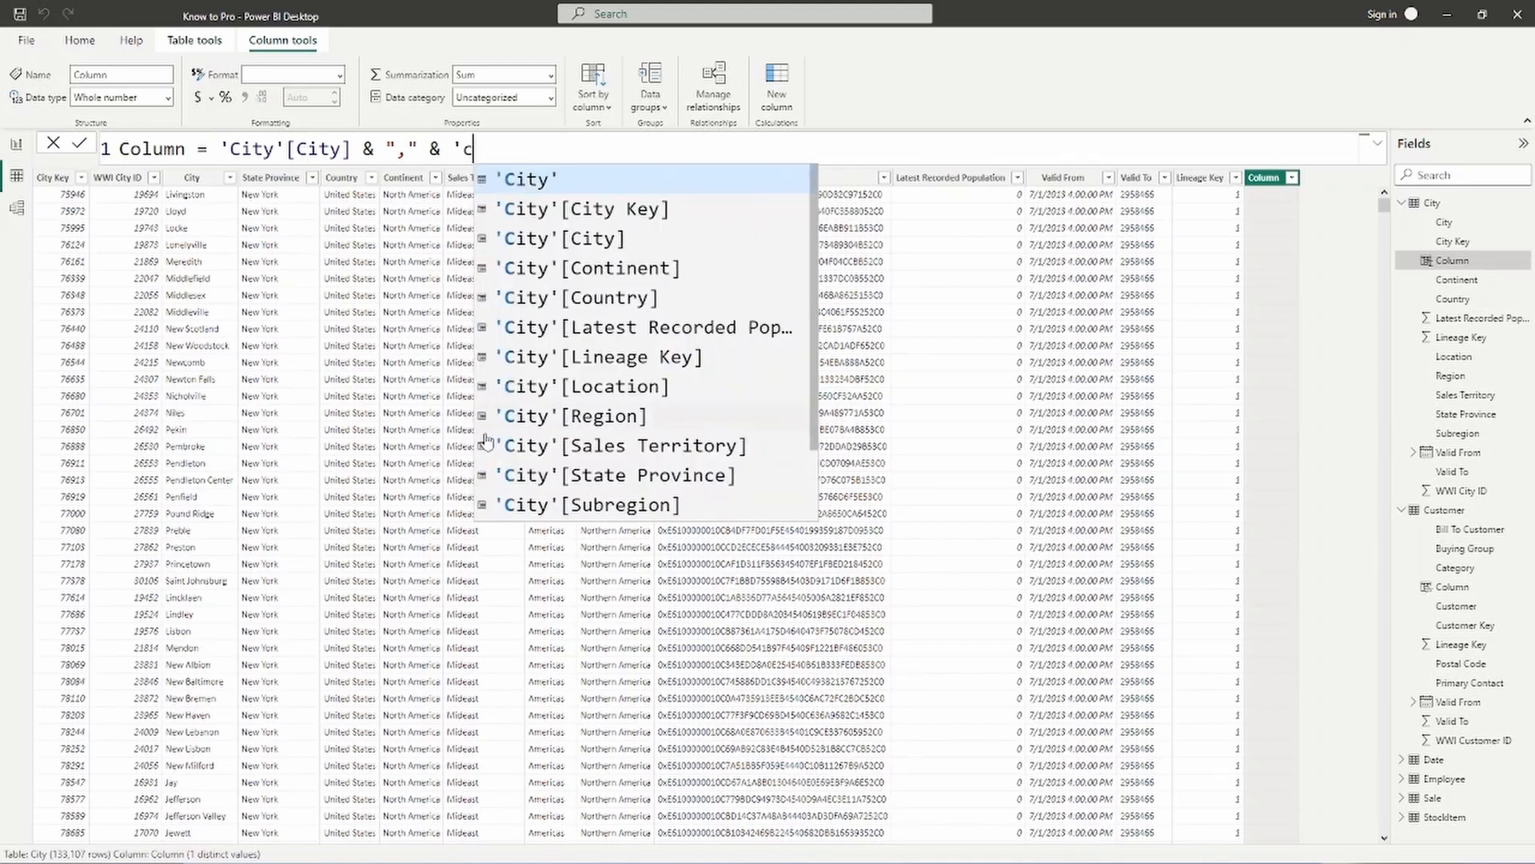
left_click(599, 479)
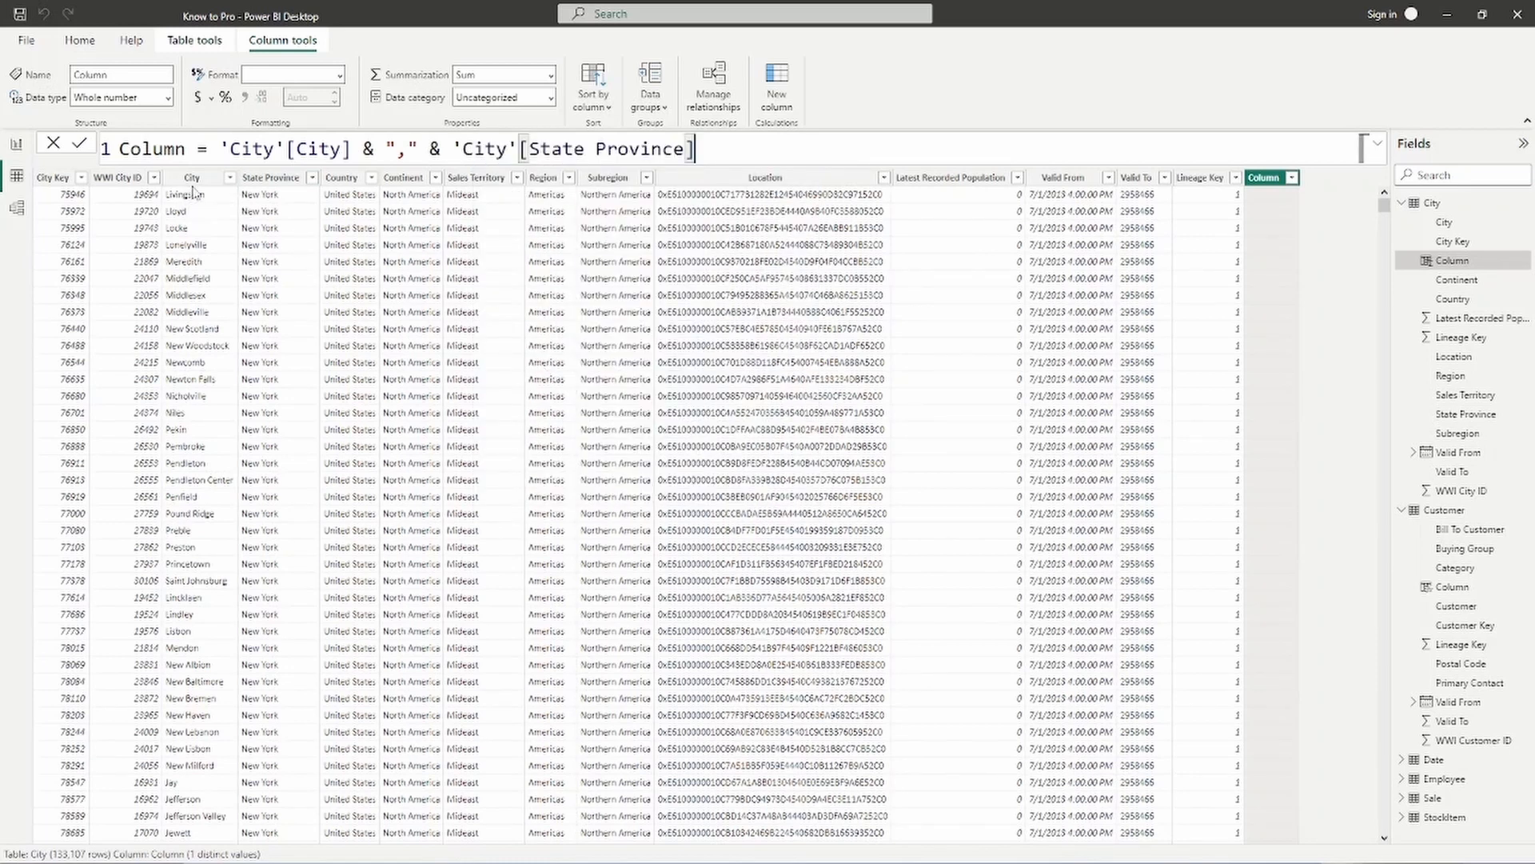
left_click(80, 146)
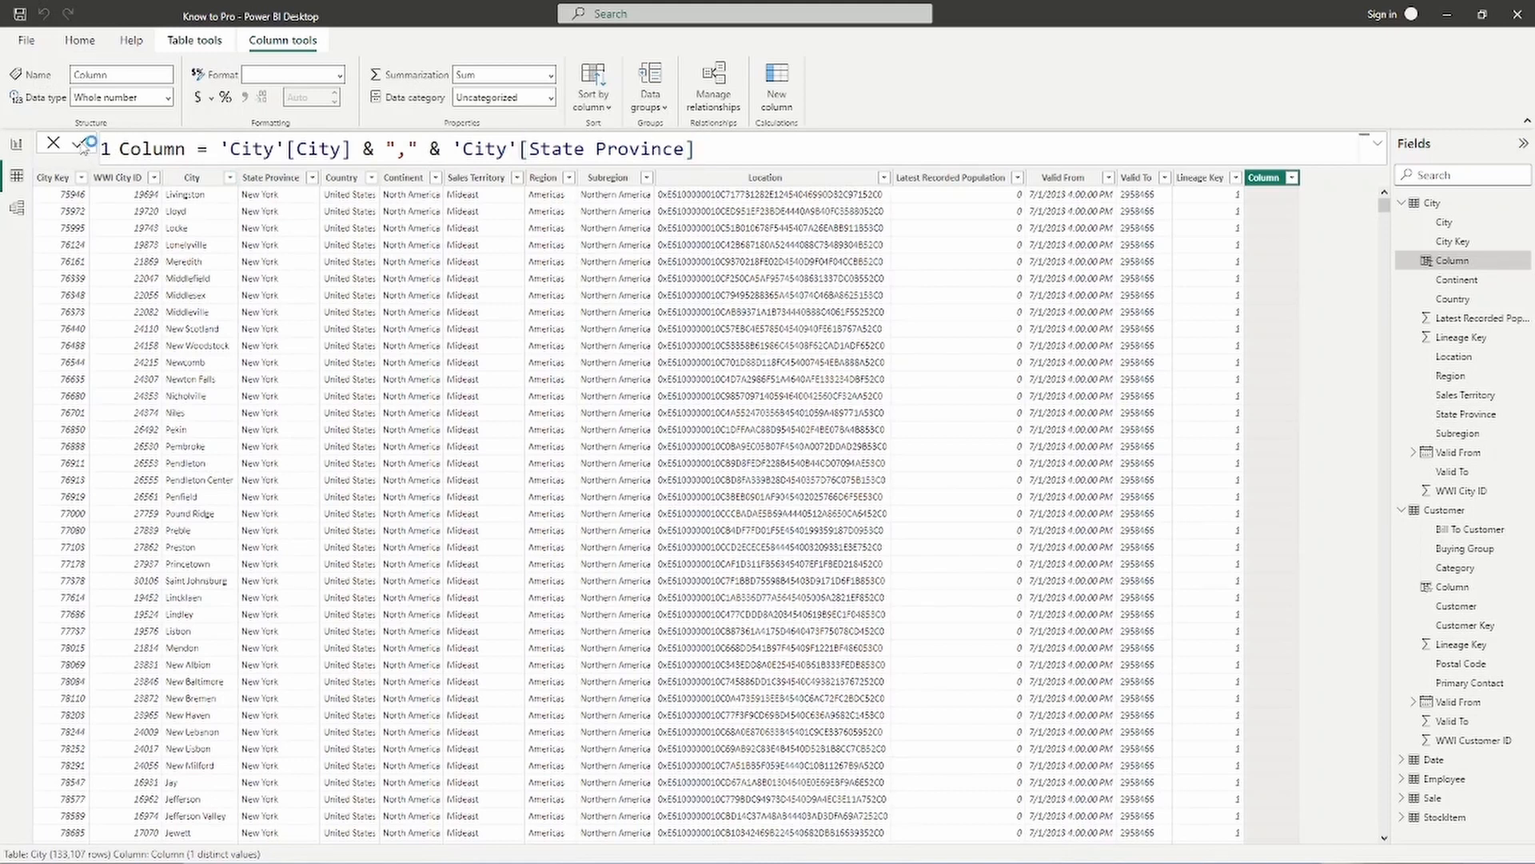